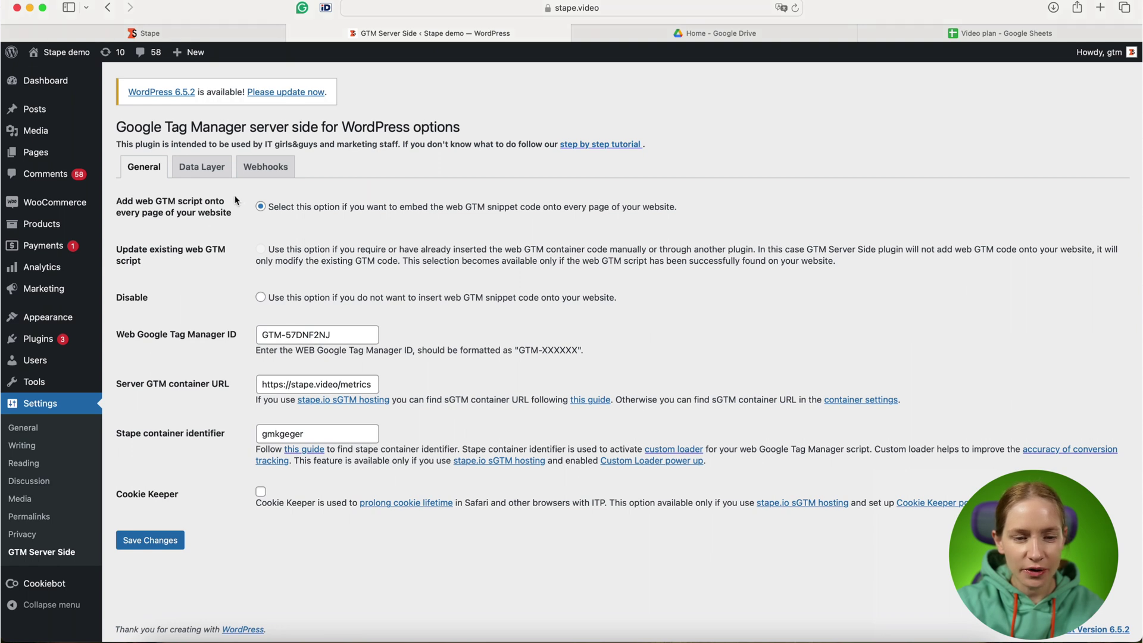
Show the Webhooks tab of the GTM Server Side plugin settings
click(288, 172)
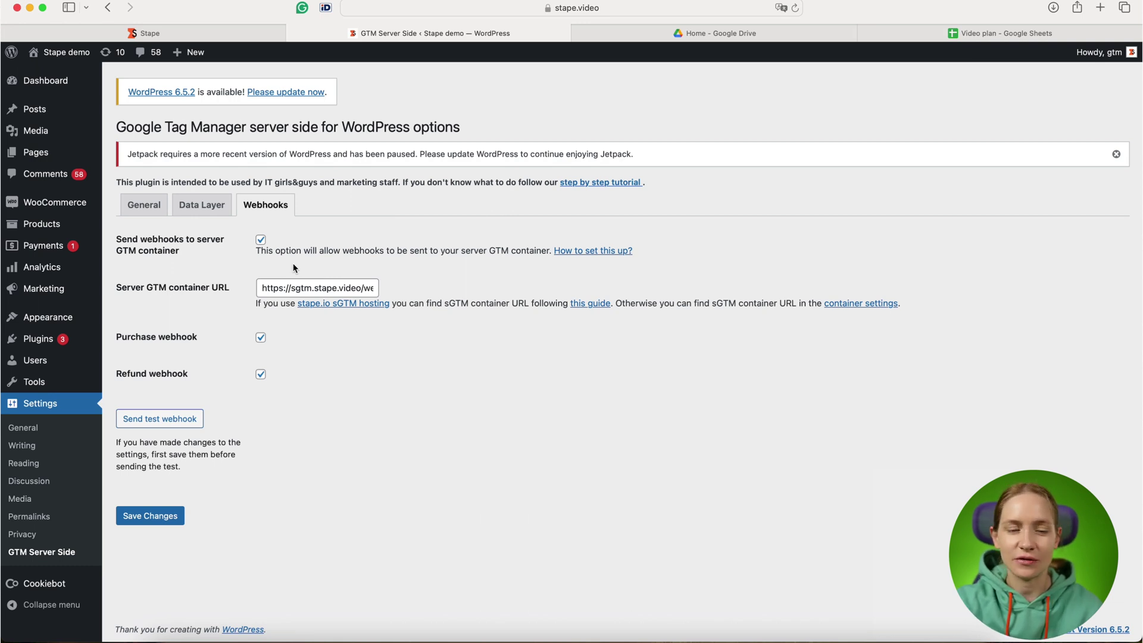
Enable Send webhooks and set the Server GTM container URL to sgtm.stape.video/webhook
click(260, 240)
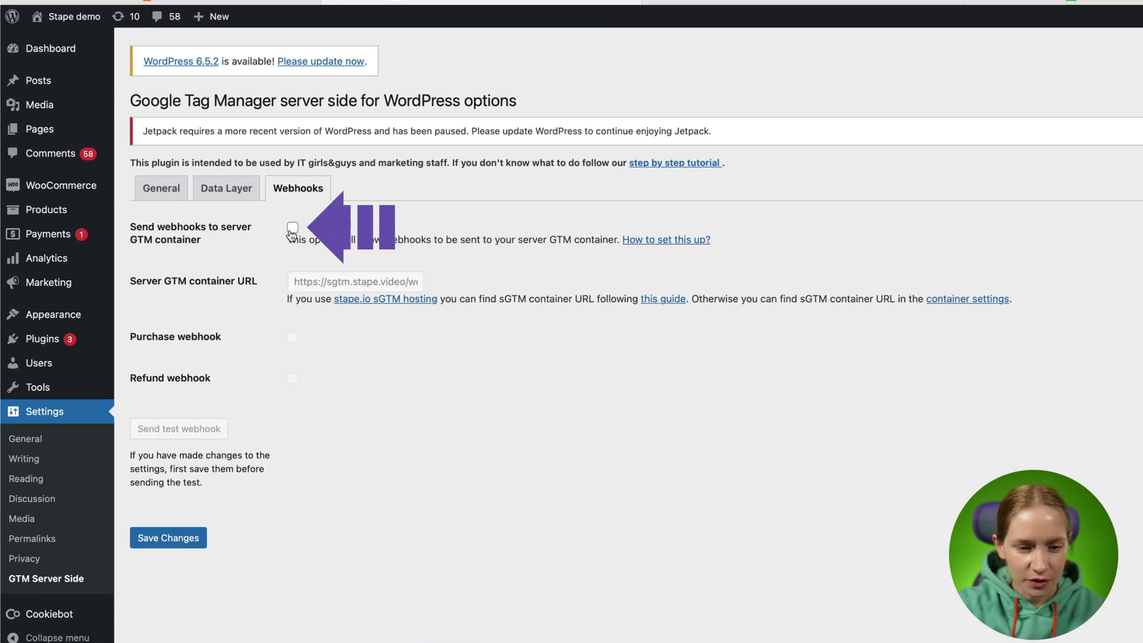
click(292, 229)
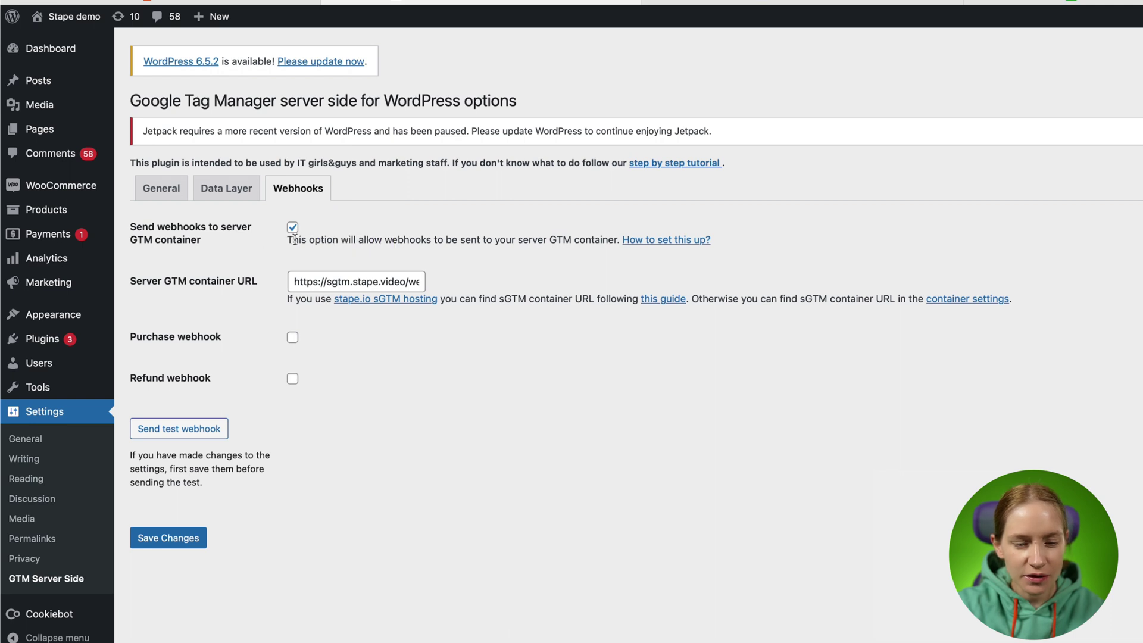
triple_click(335, 288)
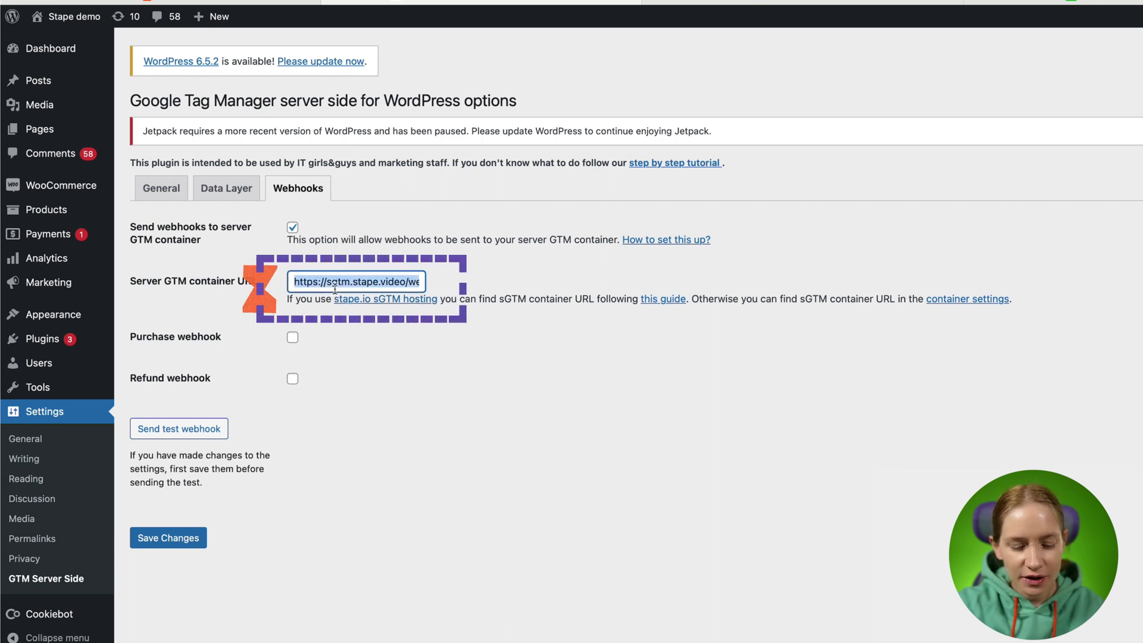
key(BackSpace)
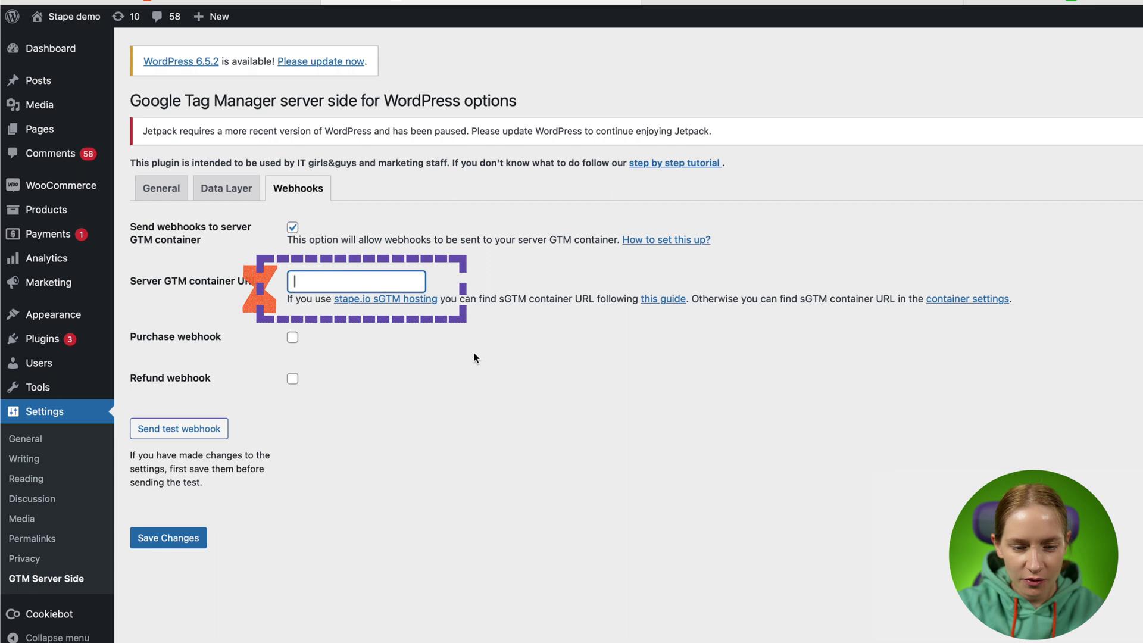
text(sgtm.stape.video/webhook)
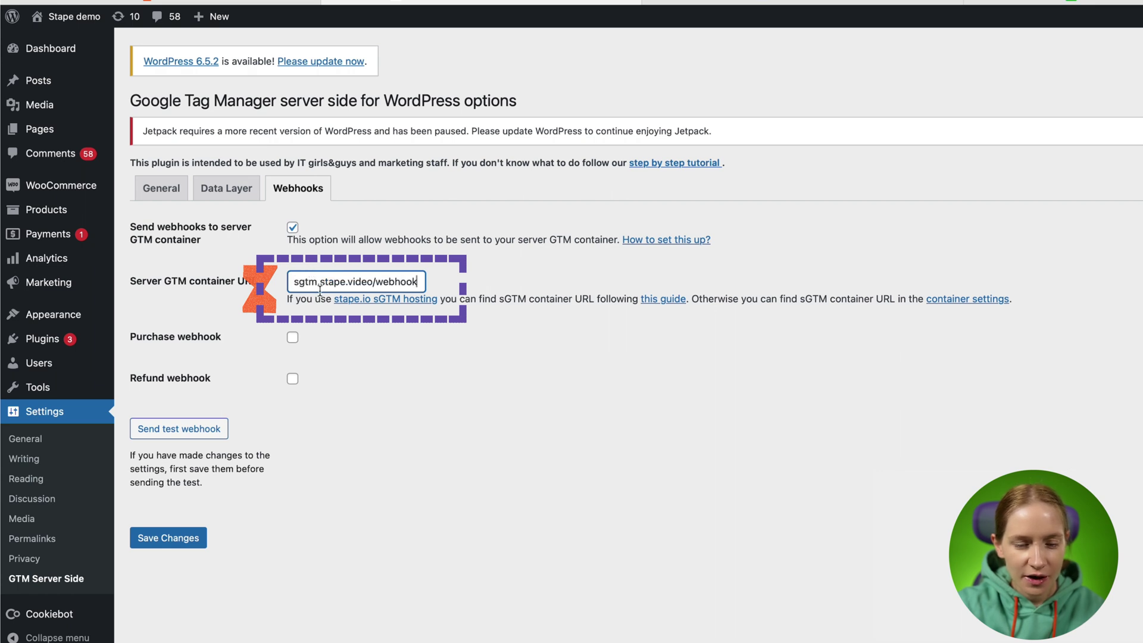
key(ctrl+z)
key(ctrl+z)
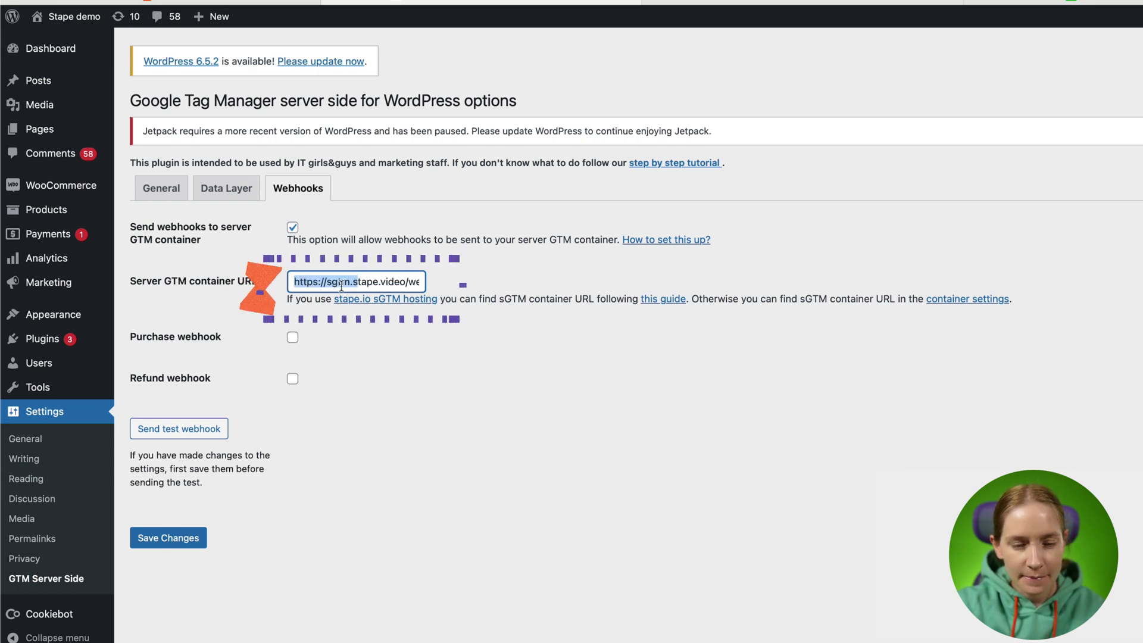
click(354, 285)
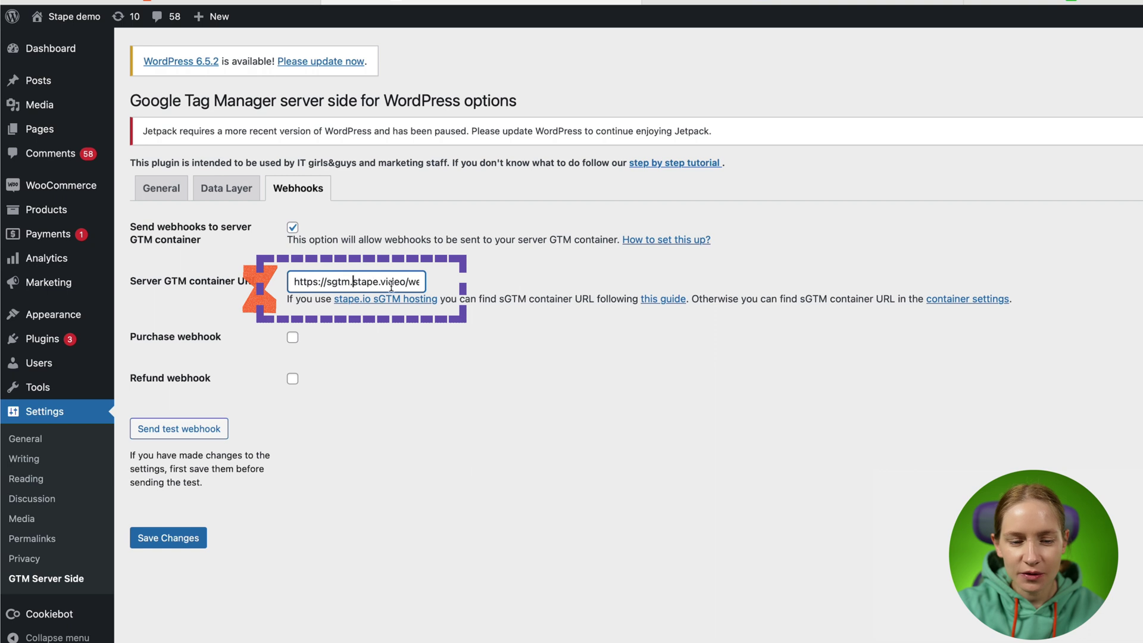
key(ctrl+shift+z)
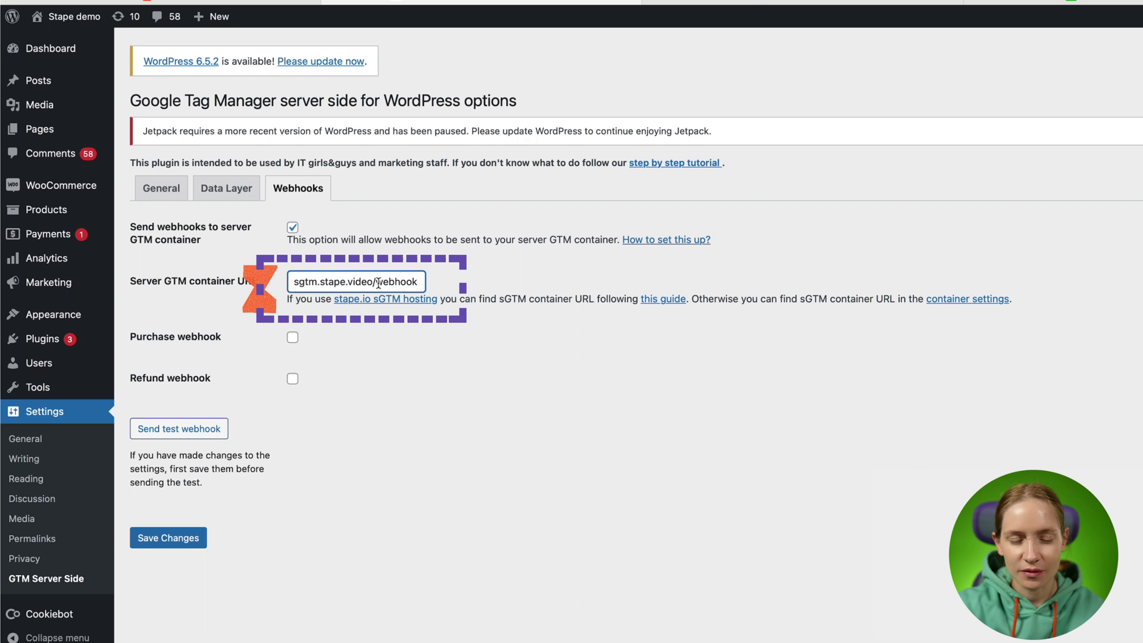
drag(376, 283, 404, 284)
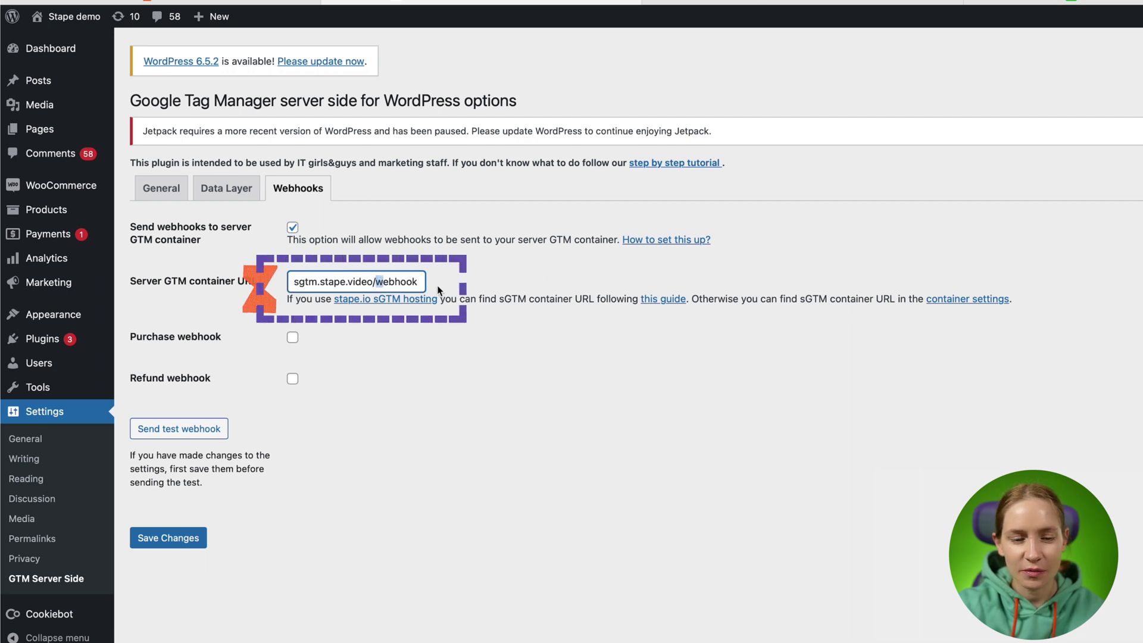
click(434, 402)
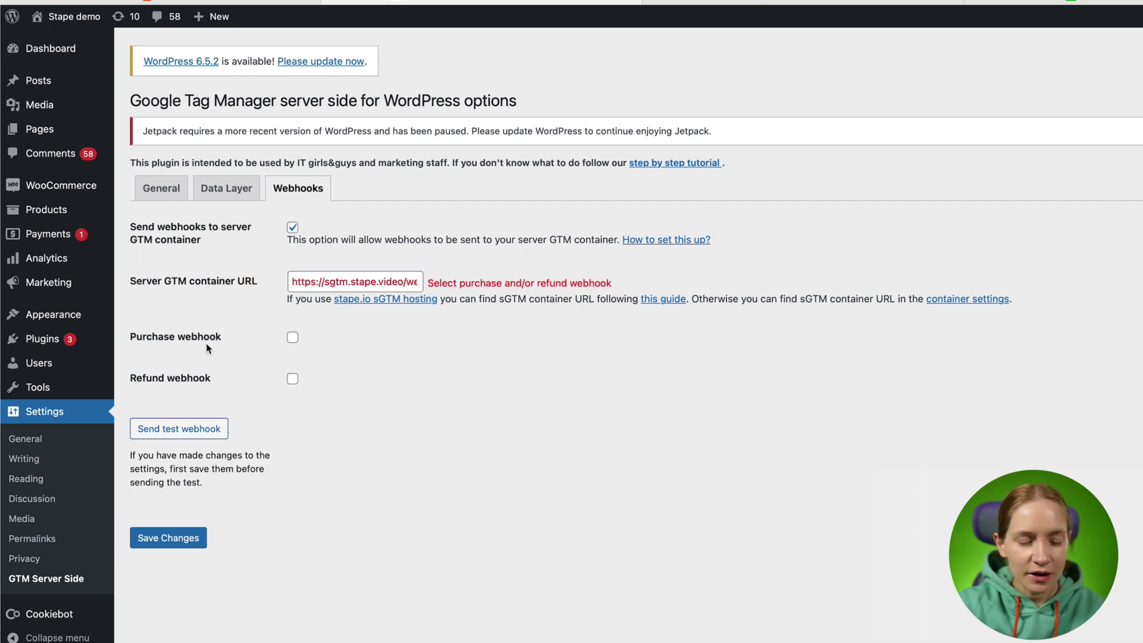
Enable the Purchase and Refund webhooks and save the changes
click(292, 337)
click(292, 381)
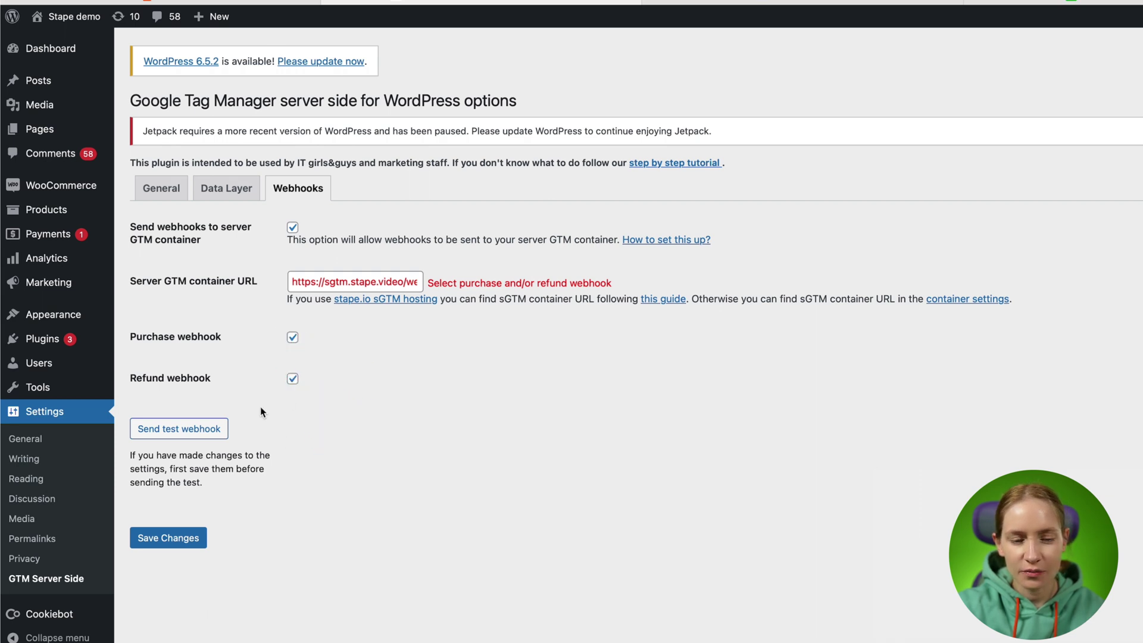
click(185, 537)
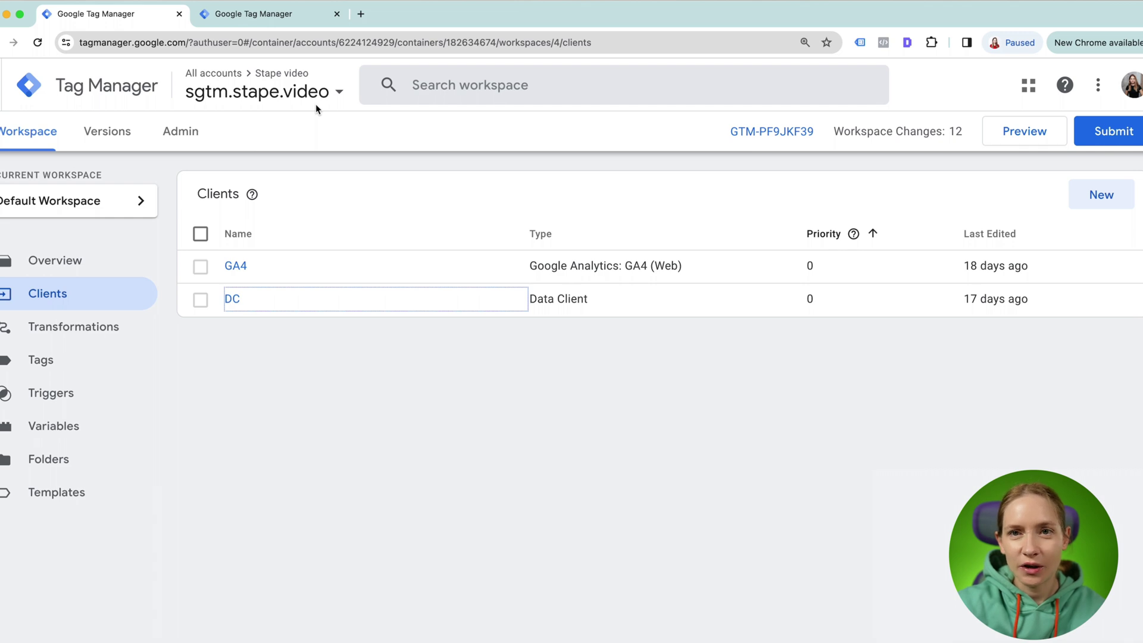
Start preview on sgtm.stape.video and copy the X-Gtm-Server-Preview header from Send requests manually
click(271, 29)
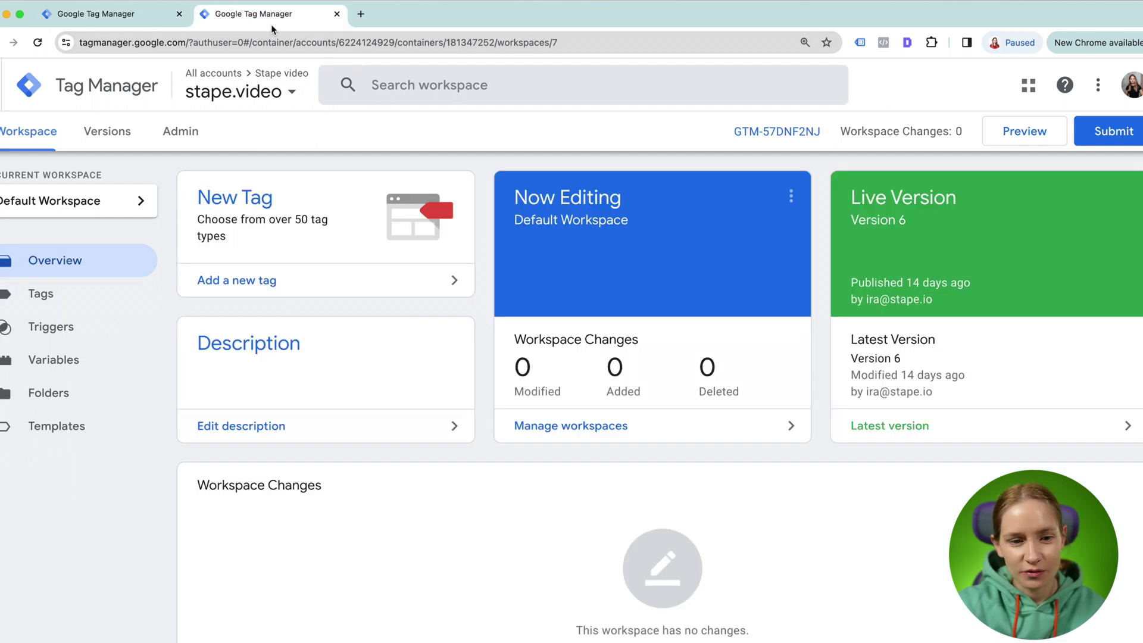
click(159, 23)
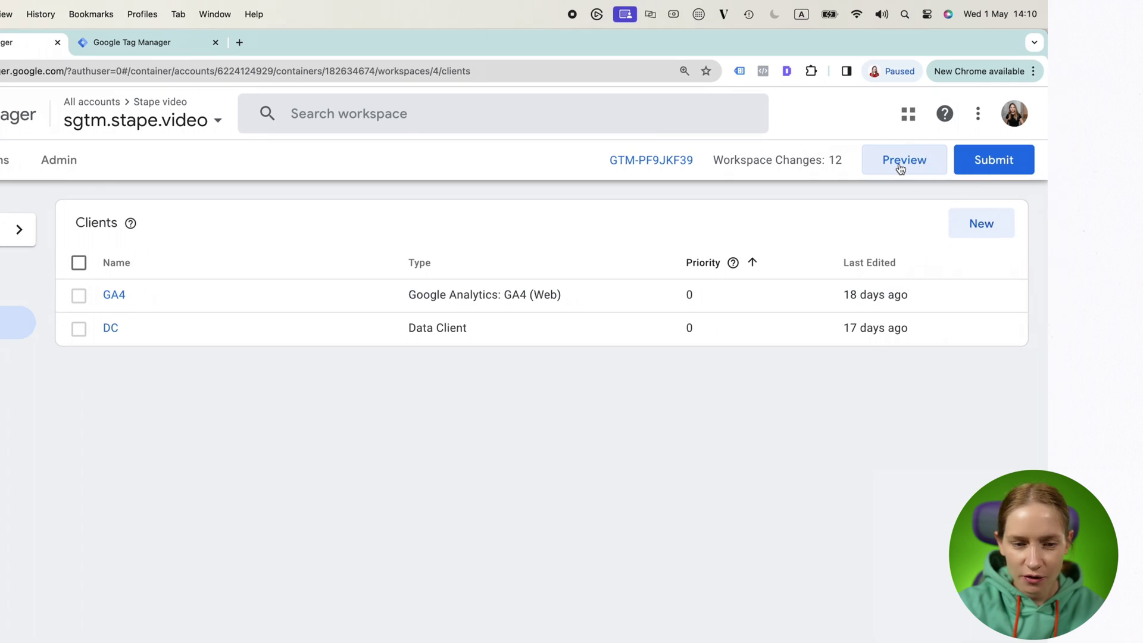
click(899, 161)
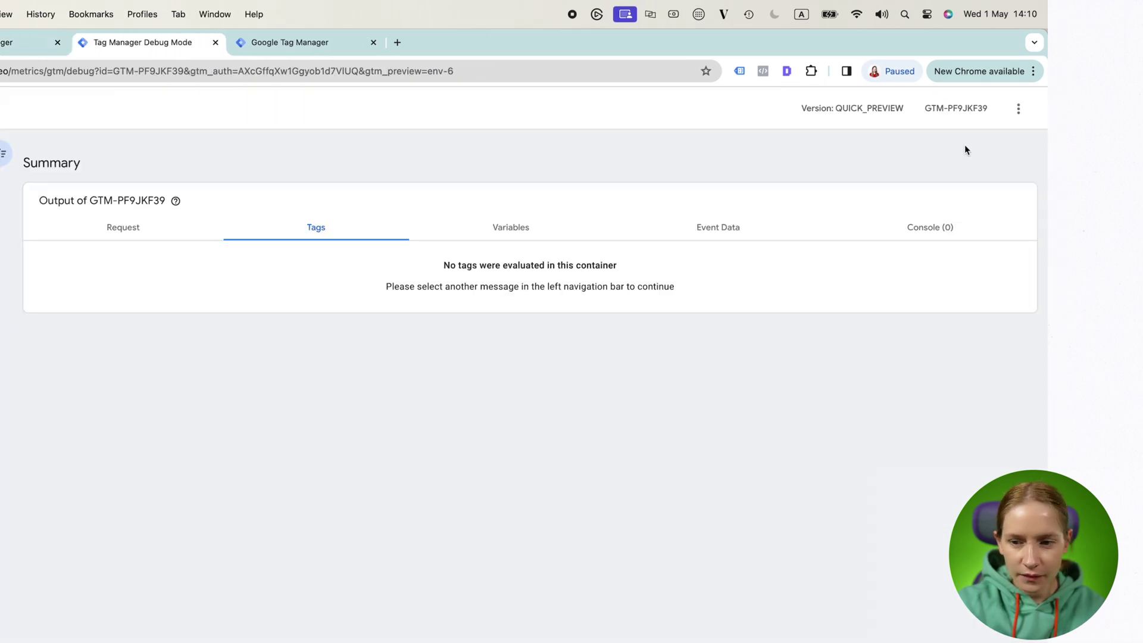
click(1009, 112)
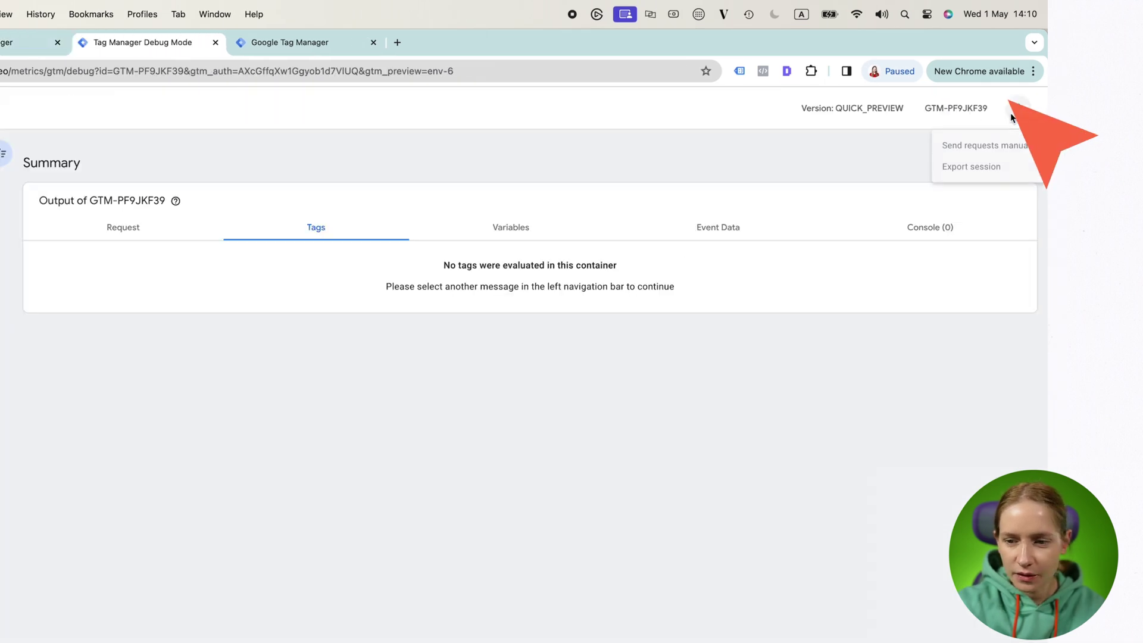
click(995, 146)
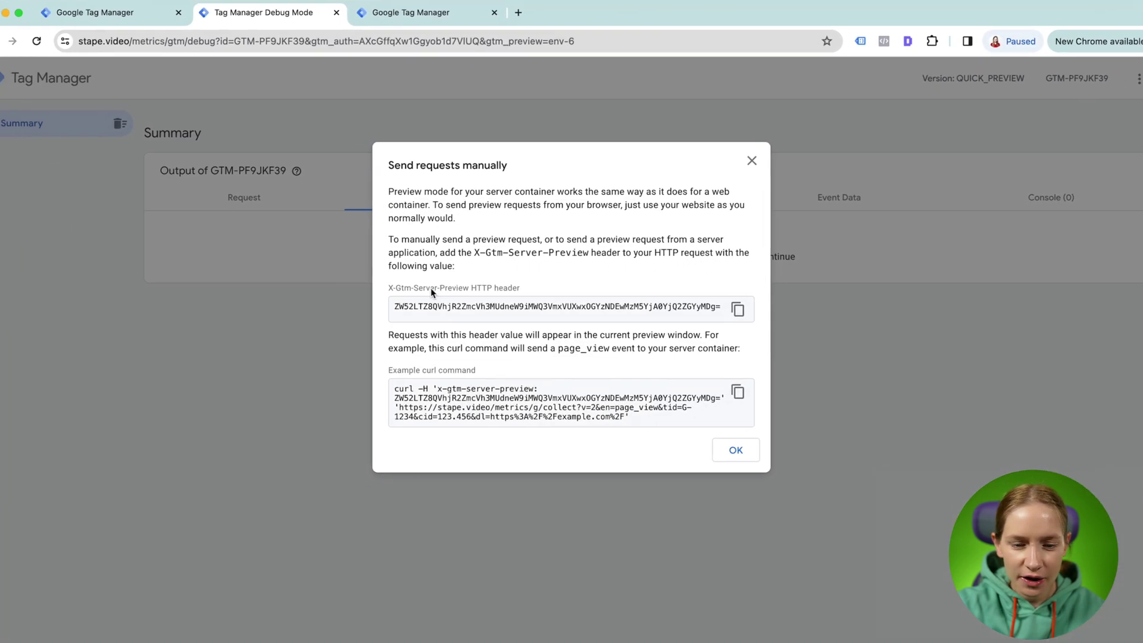
click(737, 310)
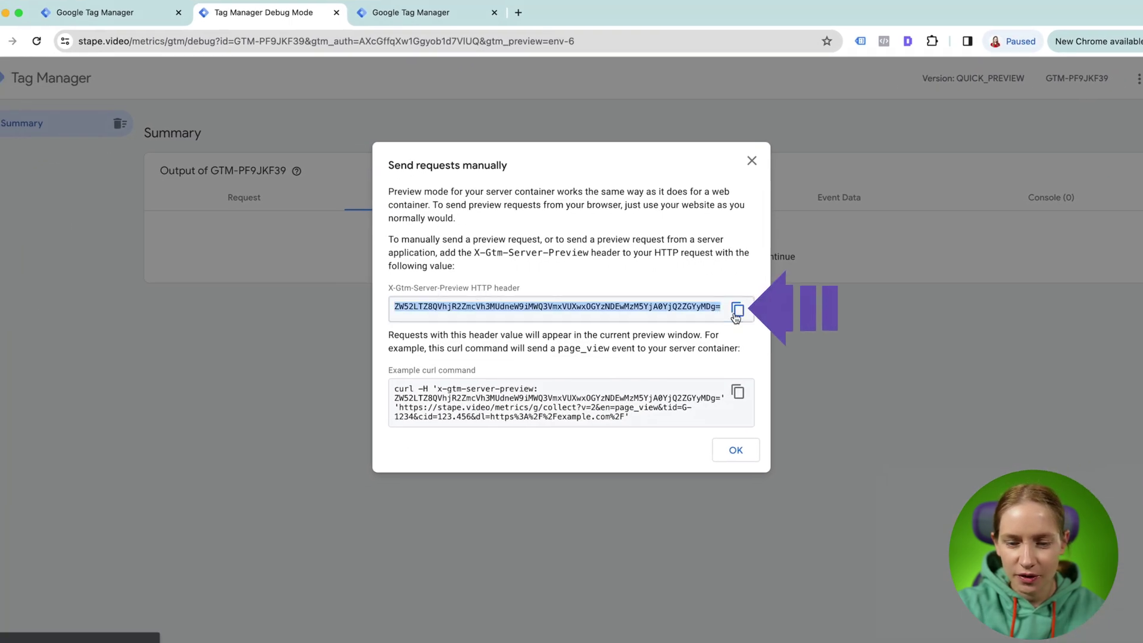
key(ctrl+Left)
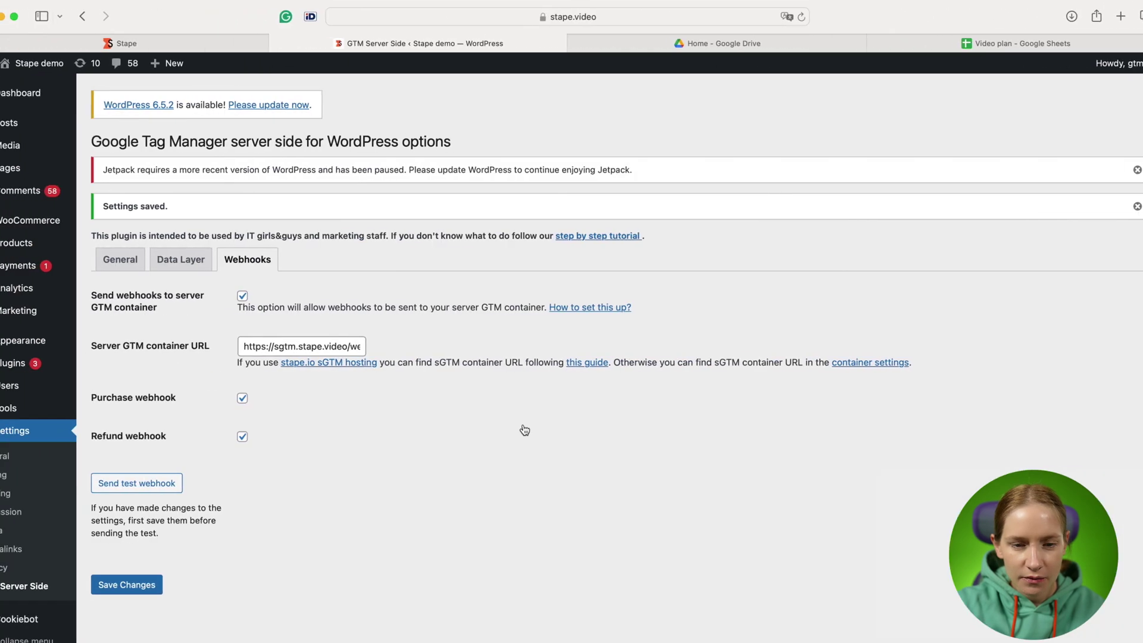
Turn on Stape's sGTM Preview header config with the copied header and save, confirming the warning
click(220, 48)
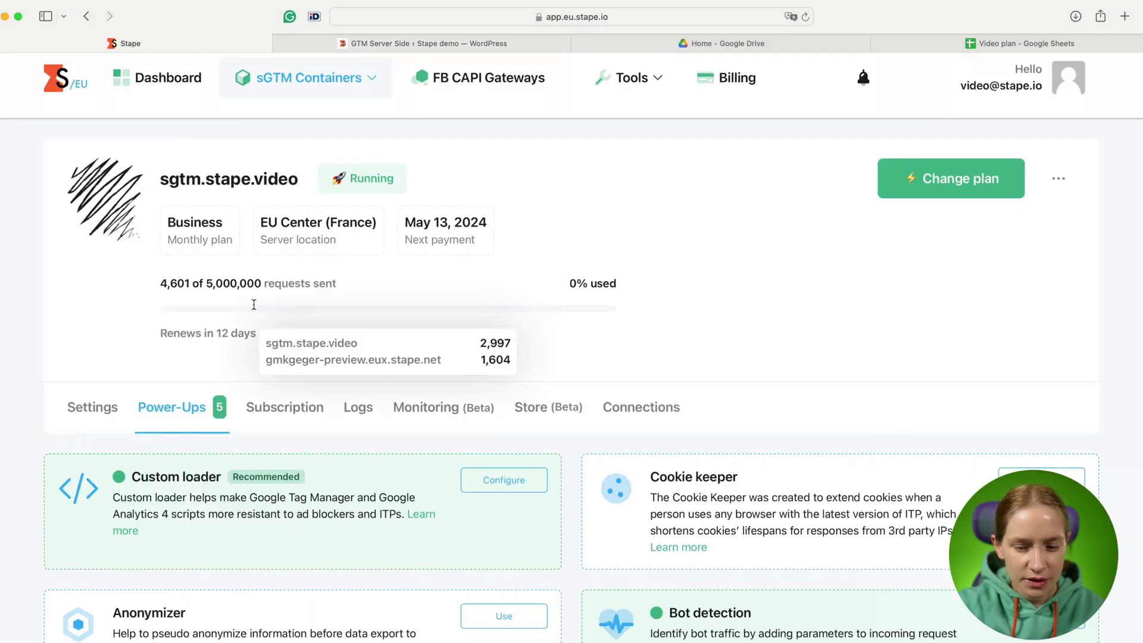
scroll(255, 305, down, 3)
scroll(255, 309, down, 2)
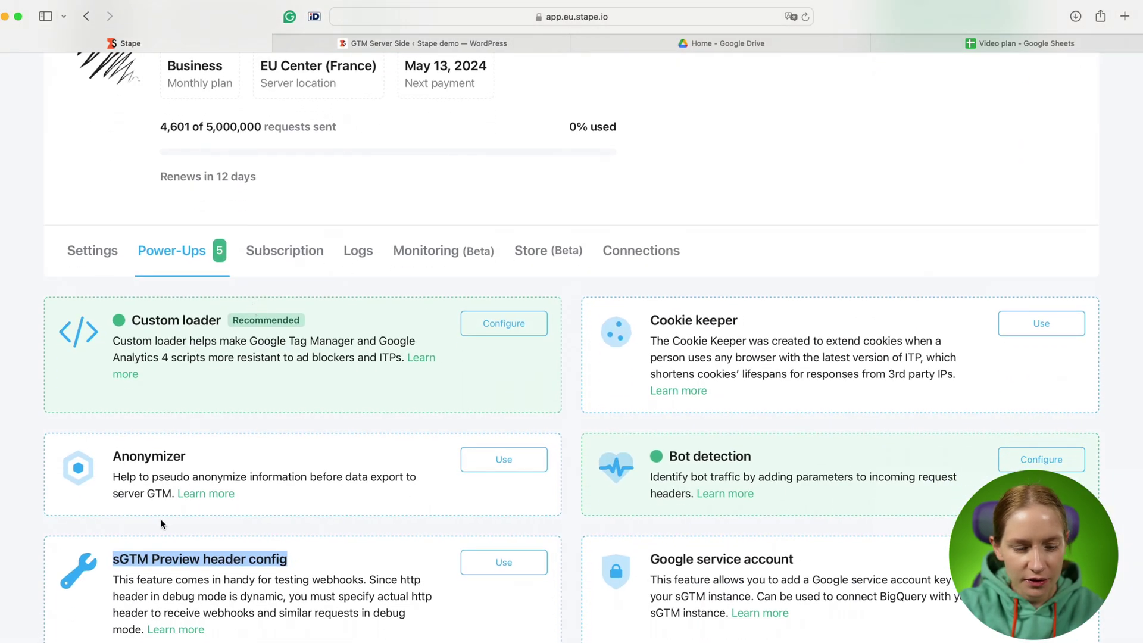
click(150, 576)
scroll(172, 577, down, 1)
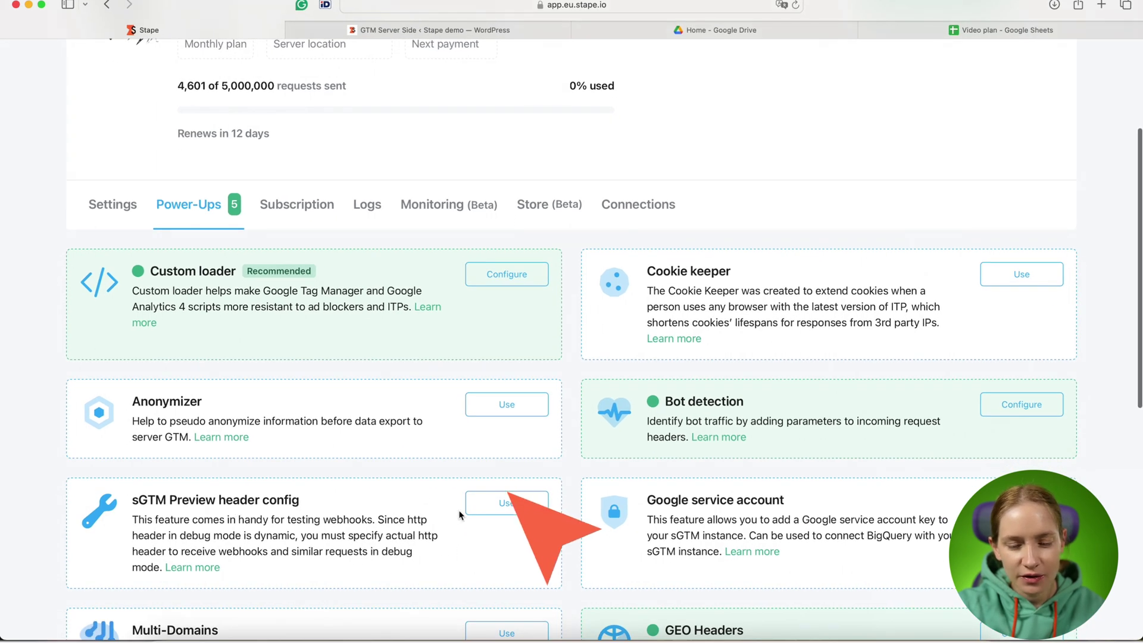
click(483, 504)
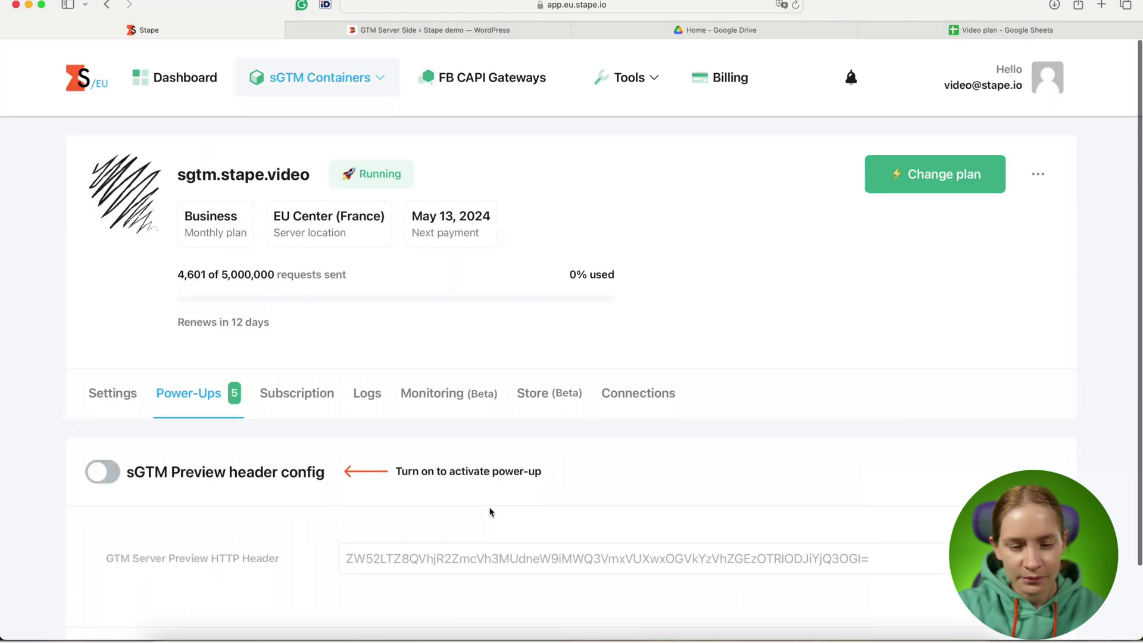
click(113, 471)
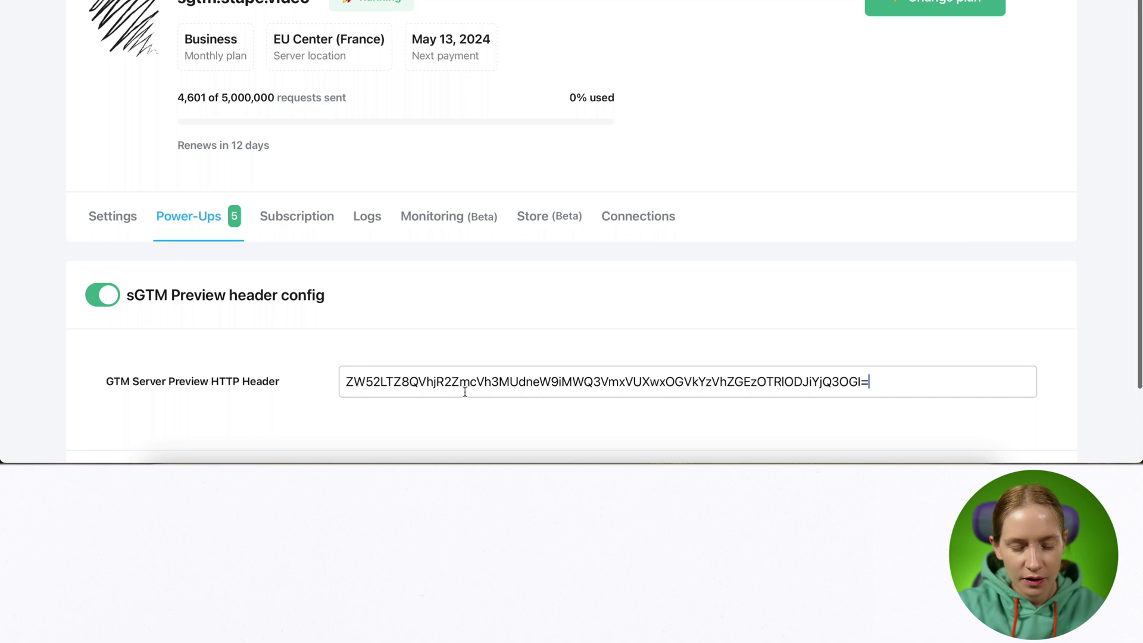
key(super+a)
key(super+v)
scroll(887, 408, down, 3)
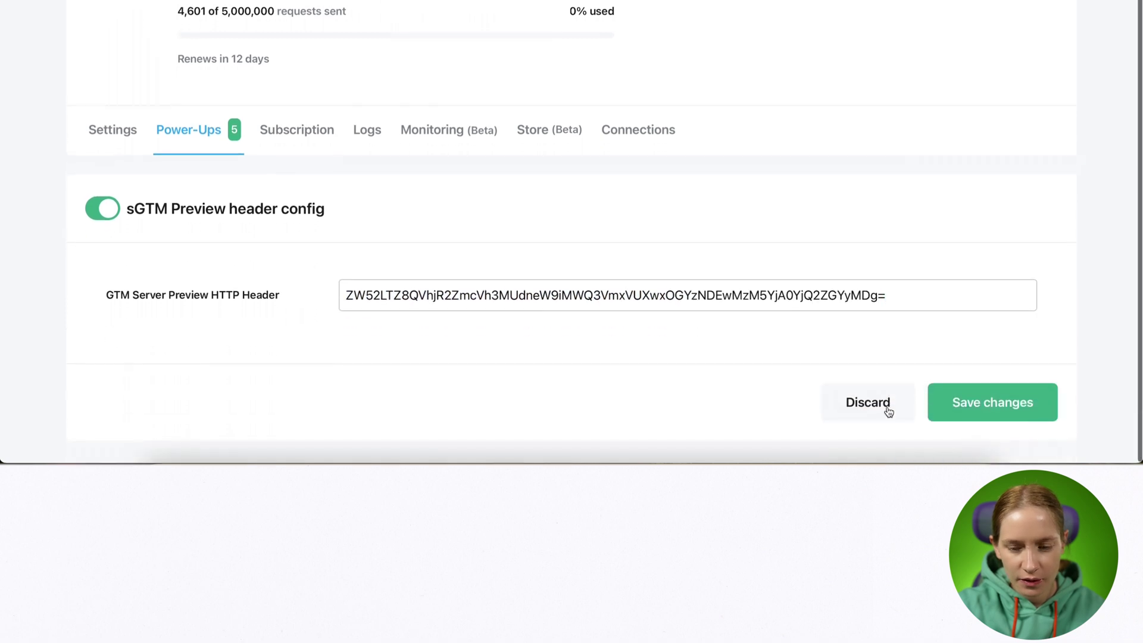
click(954, 402)
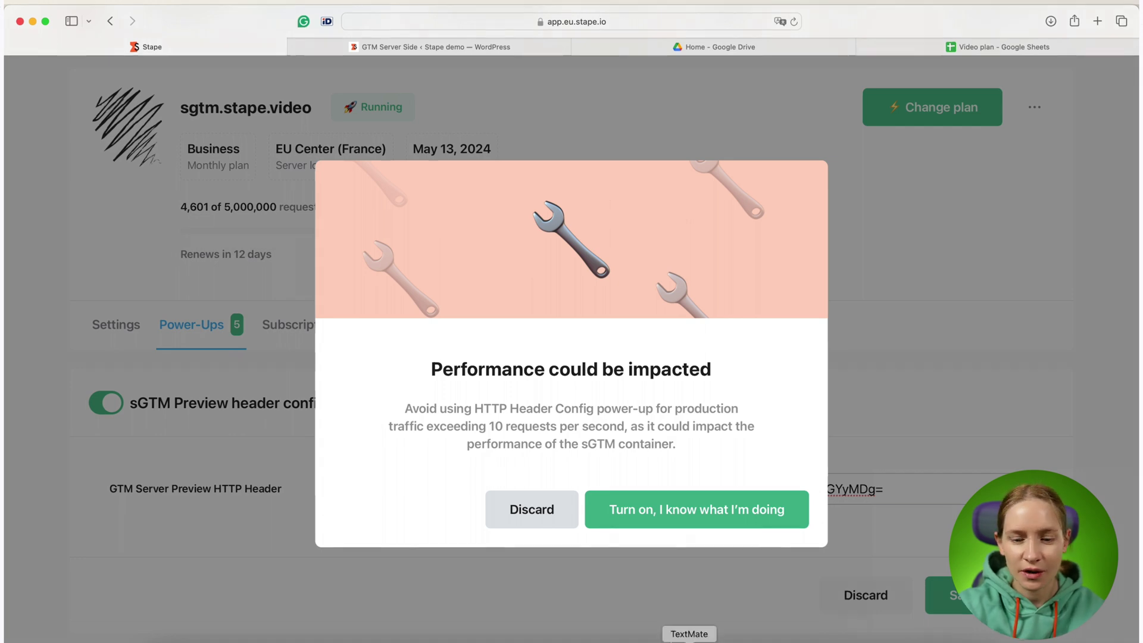
click(690, 519)
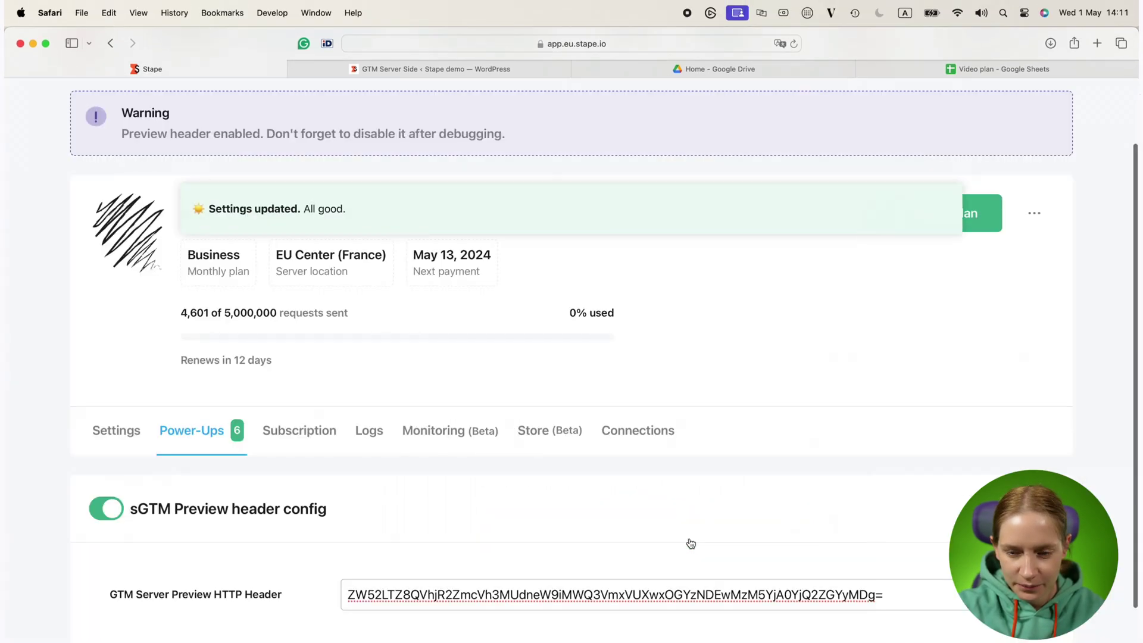
Reload the GTM debug page, dismissing the Send requests manually notice
key(ctrl+Right)
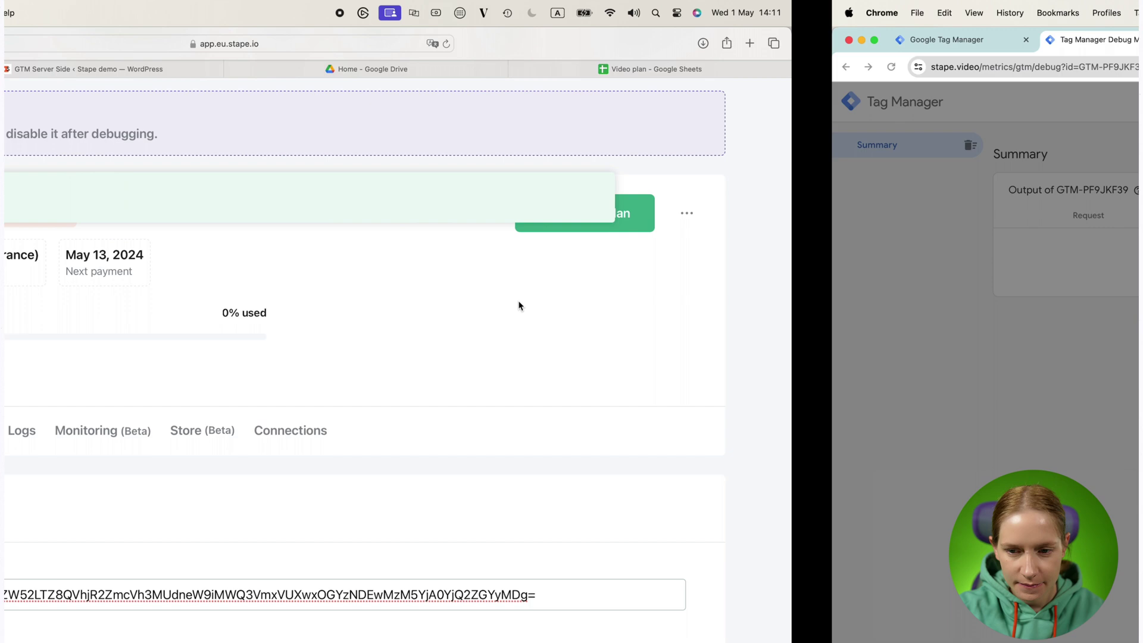
click(743, 183)
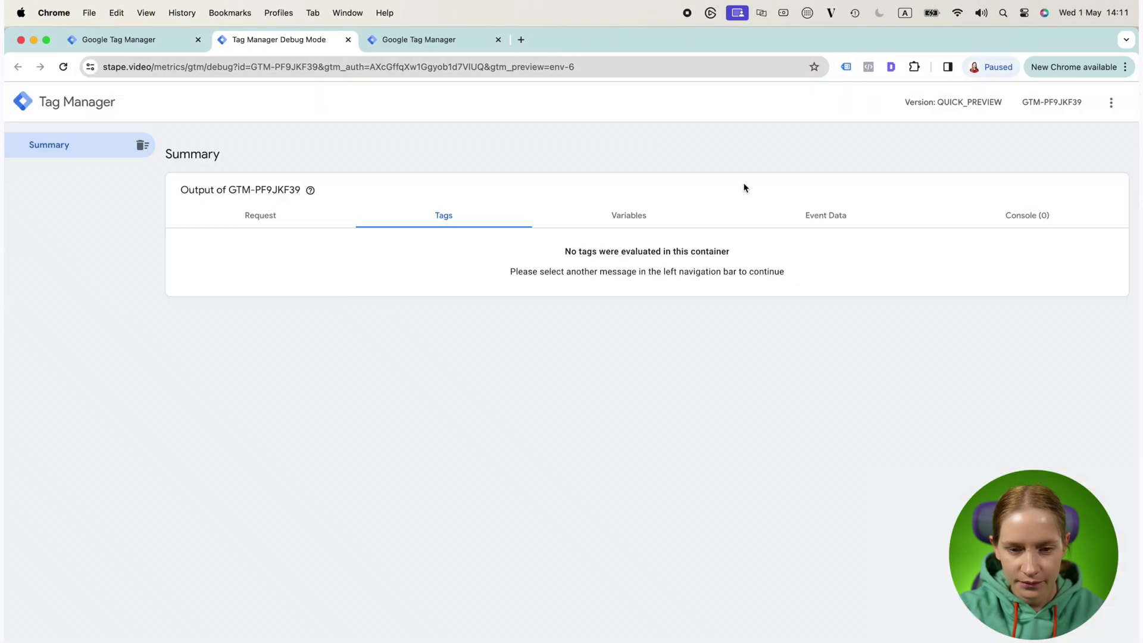
click(645, 68)
key(Return)
key(ctrl+Left)
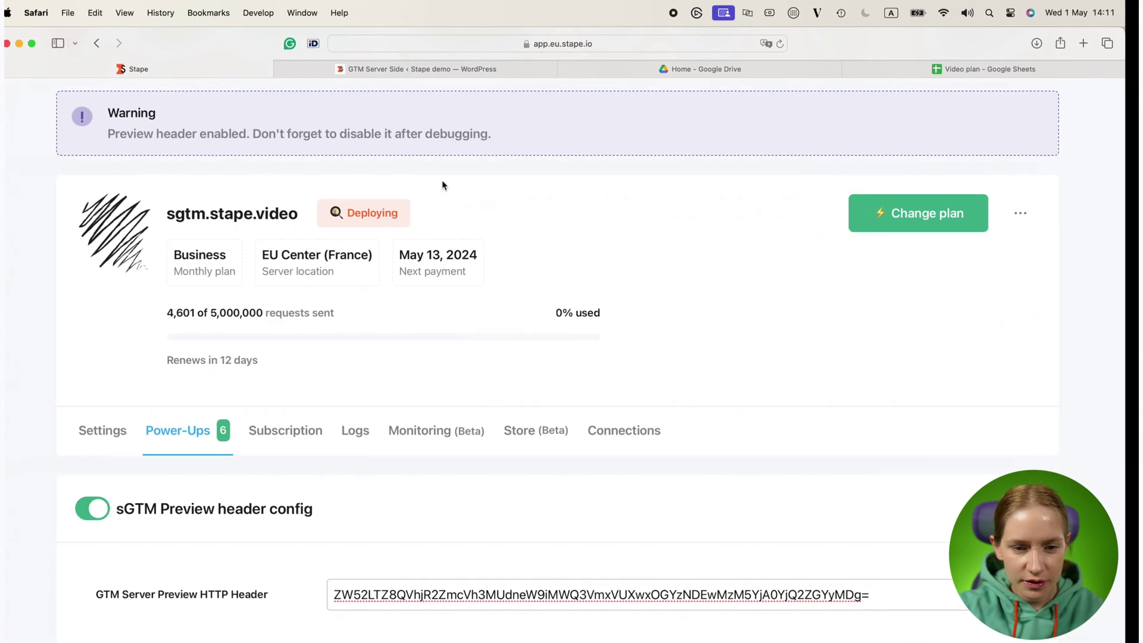
Send the test purchase and refund webhooks from the WordPress Webhooks tab
mouse_move(428, 69)
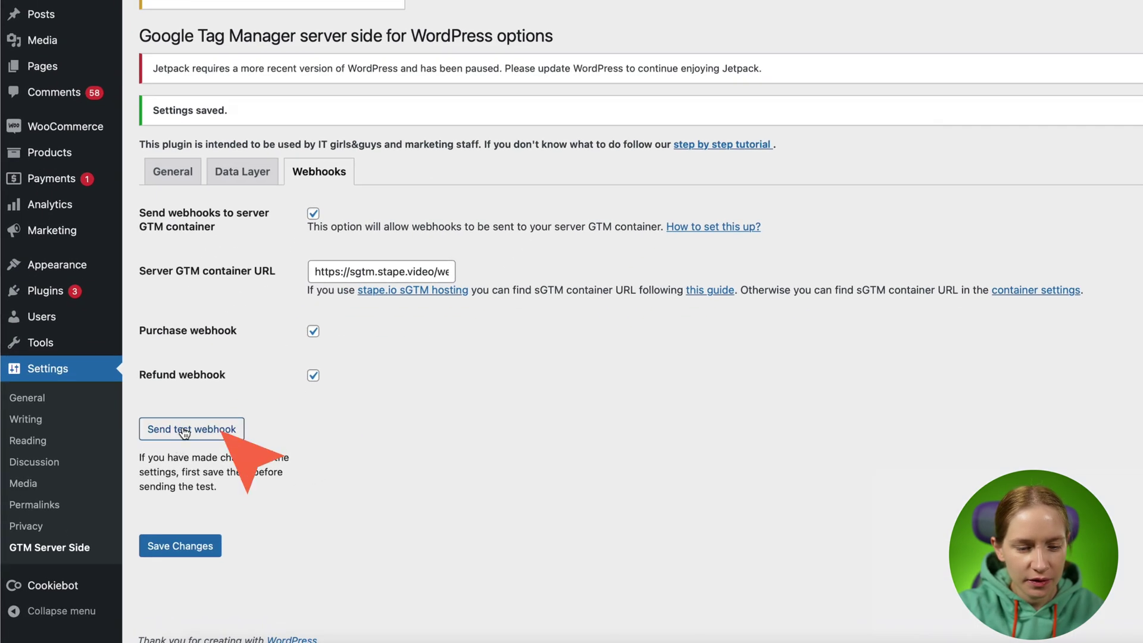
click(189, 431)
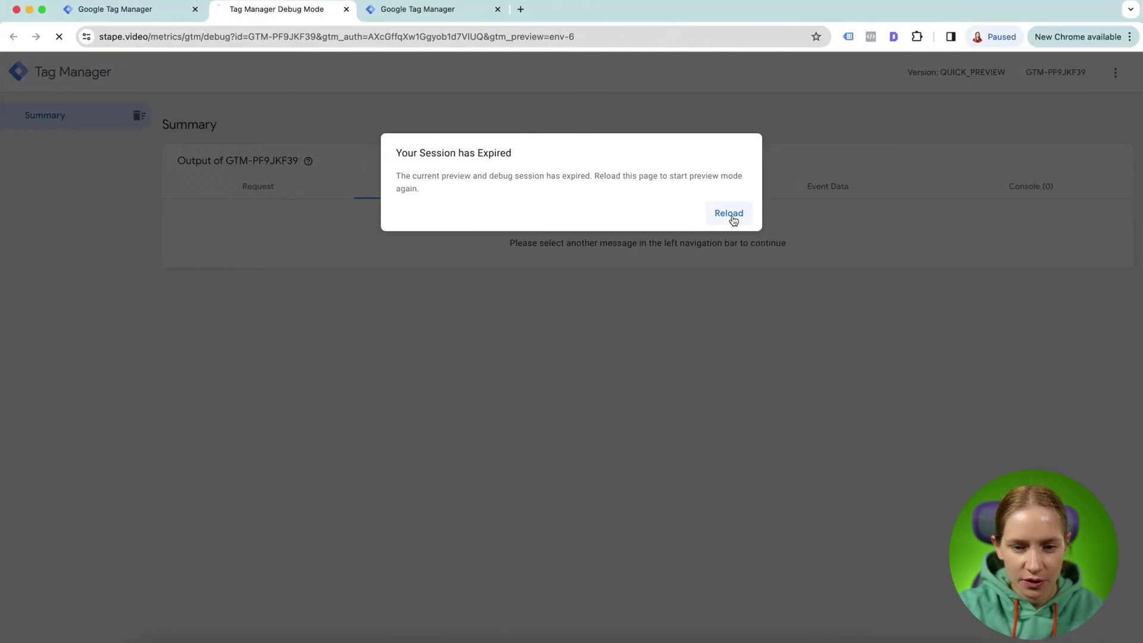
Reload the expired preview, inspect the /webhook request claimed by DC, then return to Clients
click(730, 215)
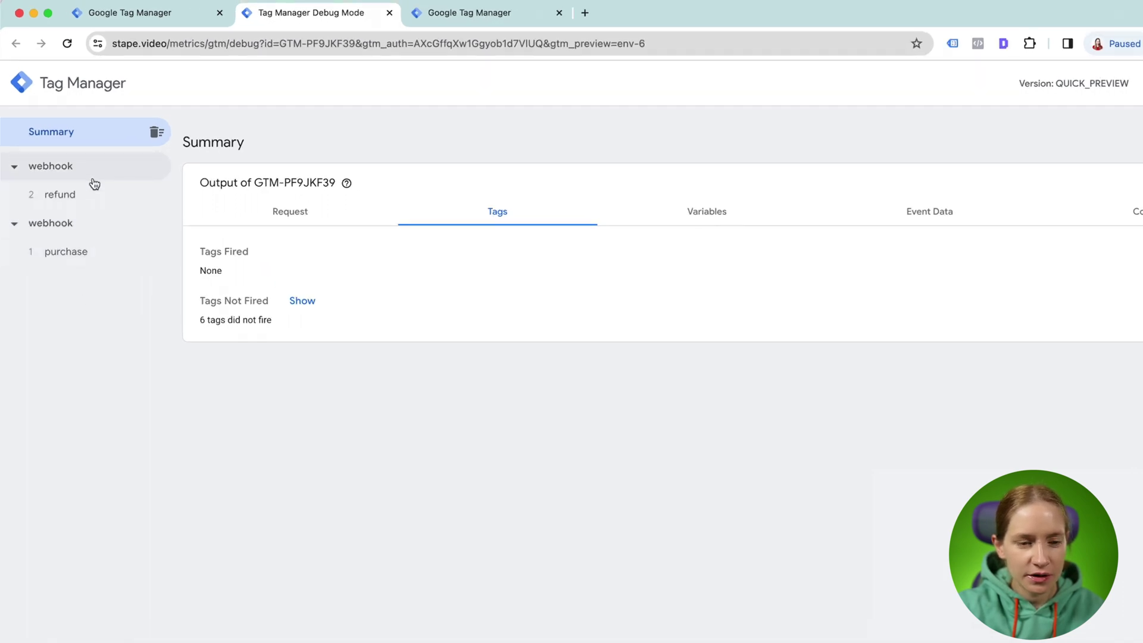
click(65, 169)
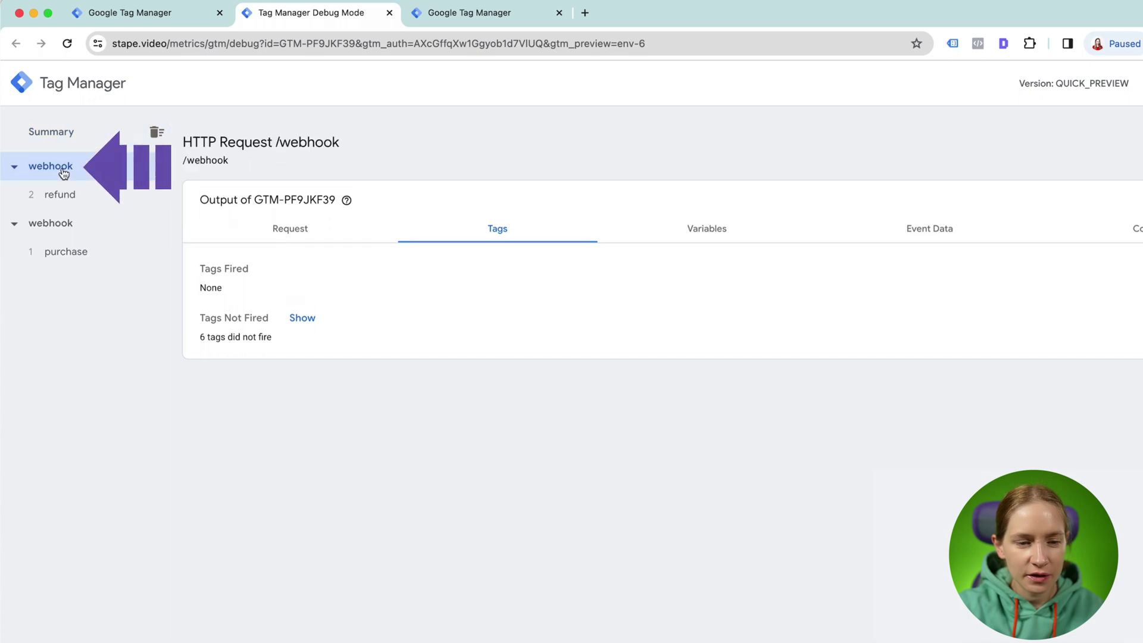
click(293, 233)
click(271, 462)
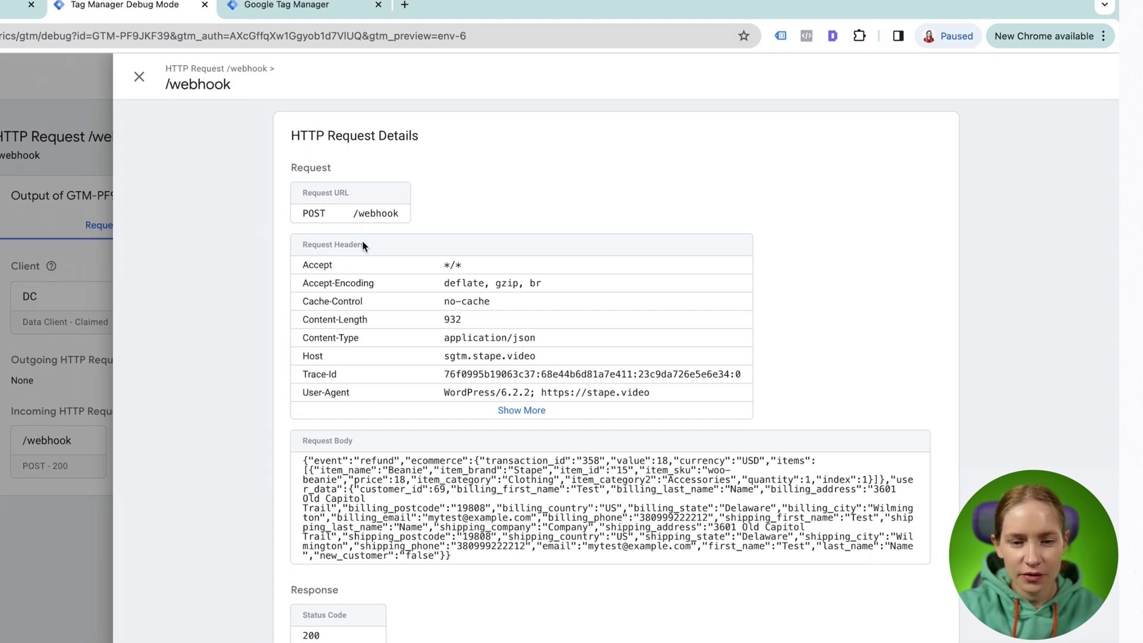
drag(399, 218, 394, 222)
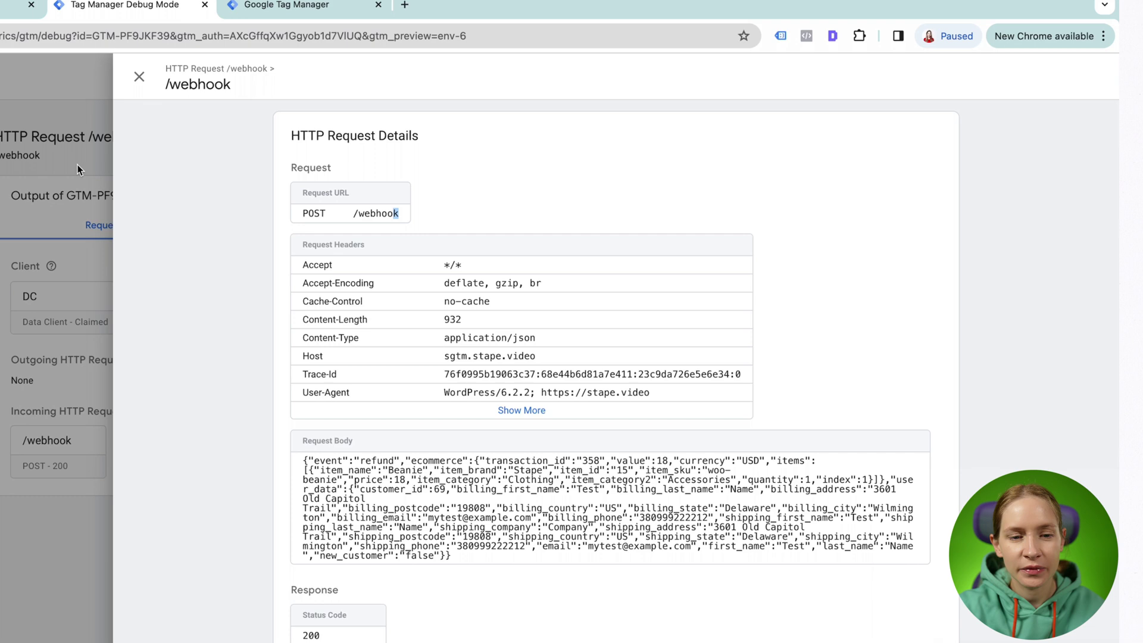
click(128, 85)
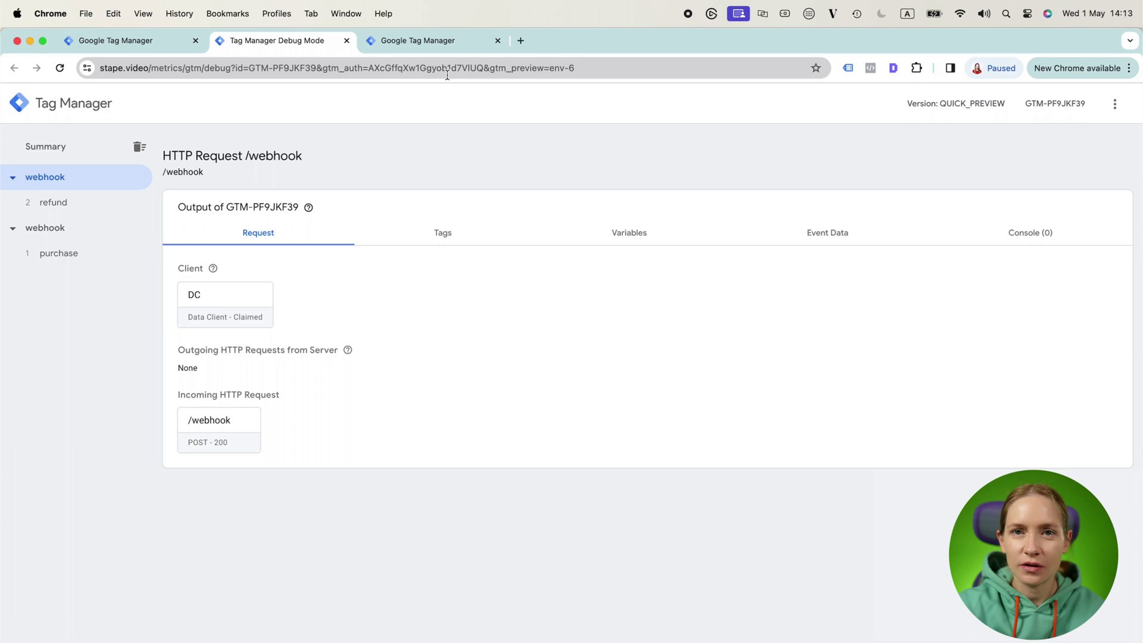
click(152, 45)
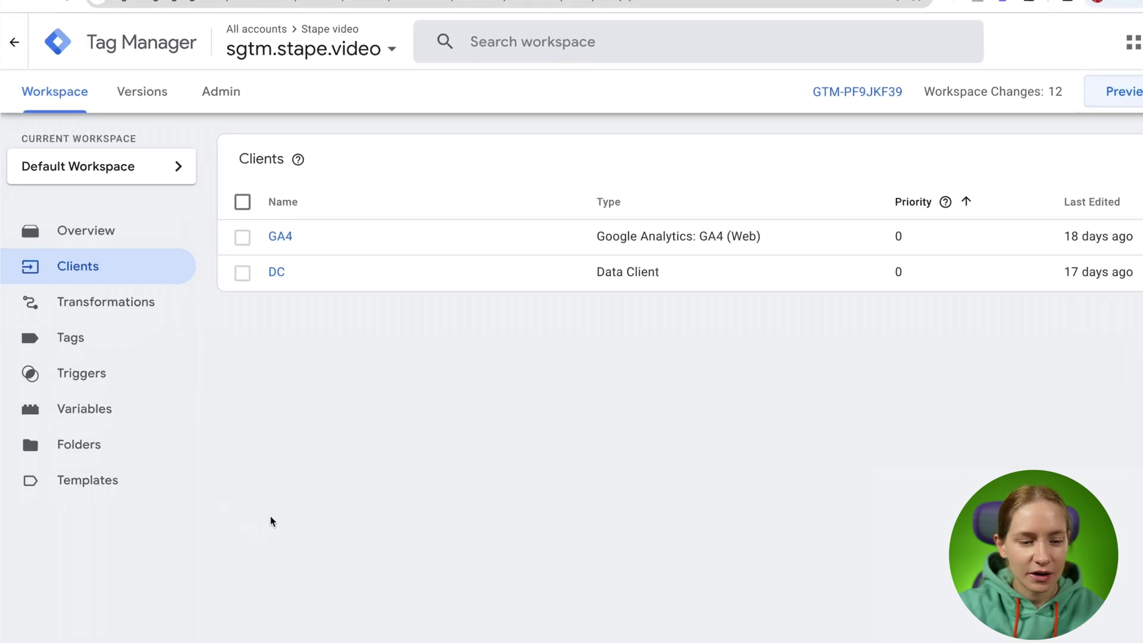
click(79, 504)
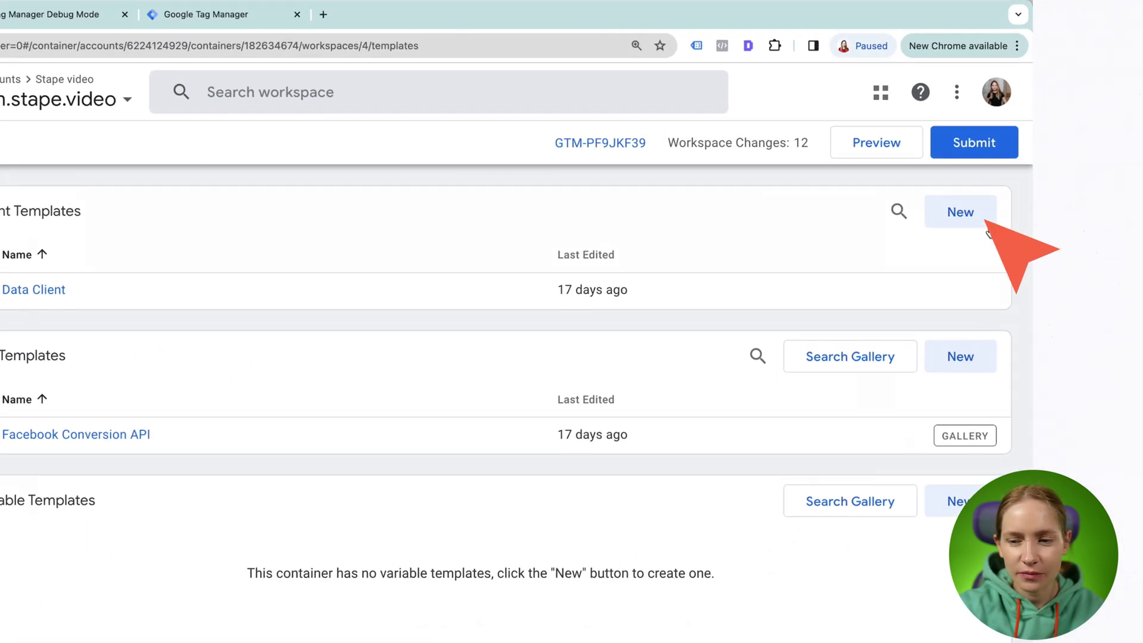
click(1086, 181)
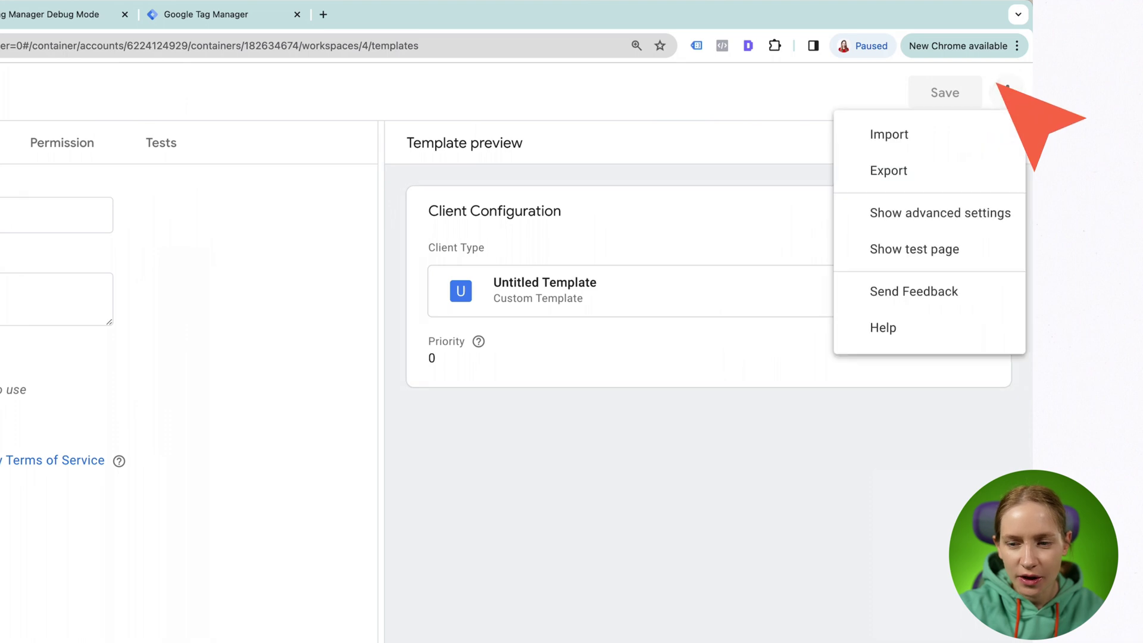
click(1007, 92)
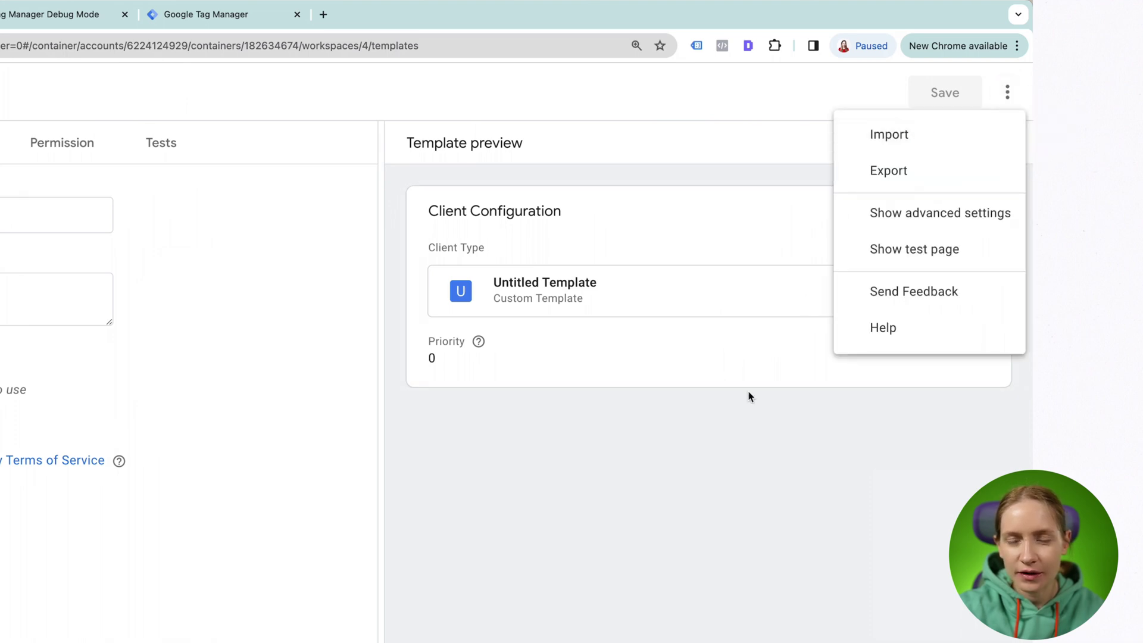
click(514, 368)
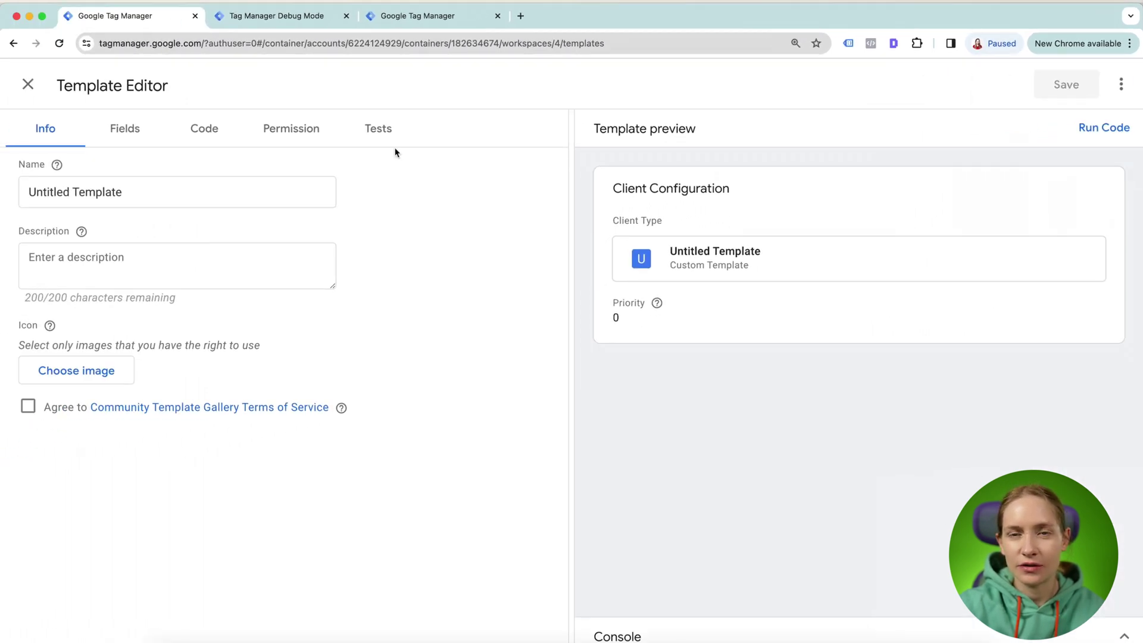
click(27, 86)
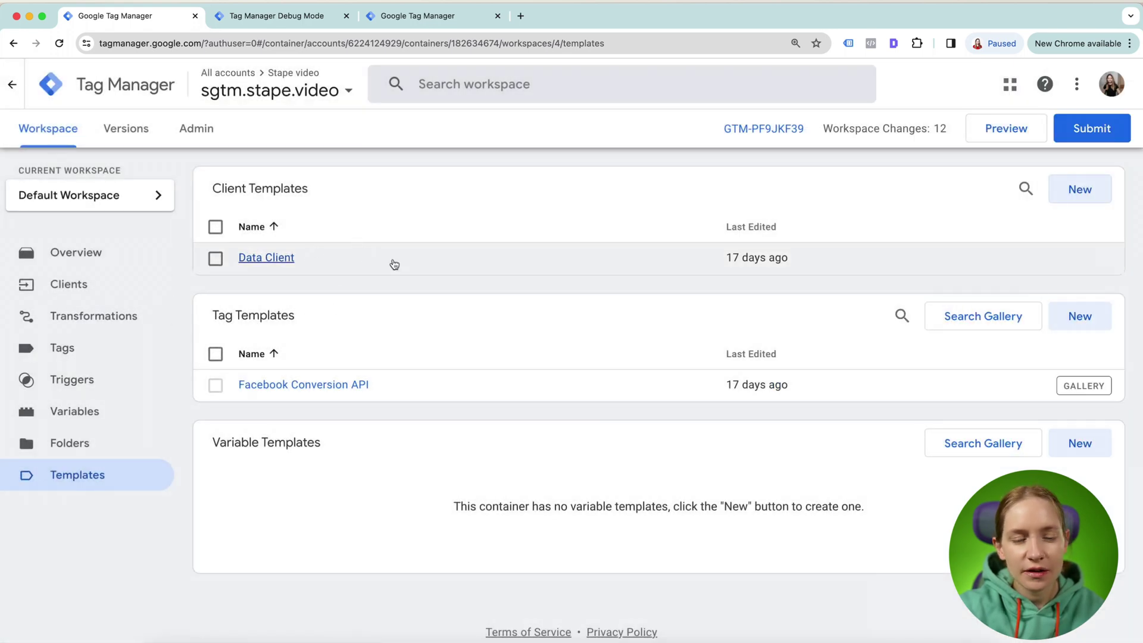
click(50, 287)
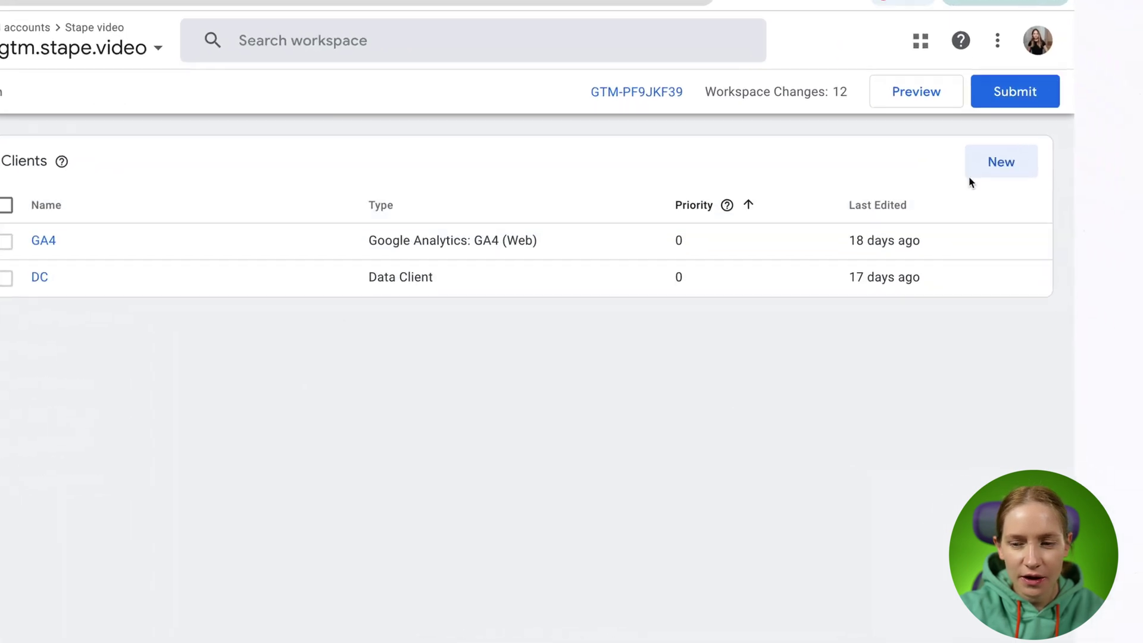
Compare the DC client's /webhook accepted path with WordPress's container URL, then close the client
click(979, 162)
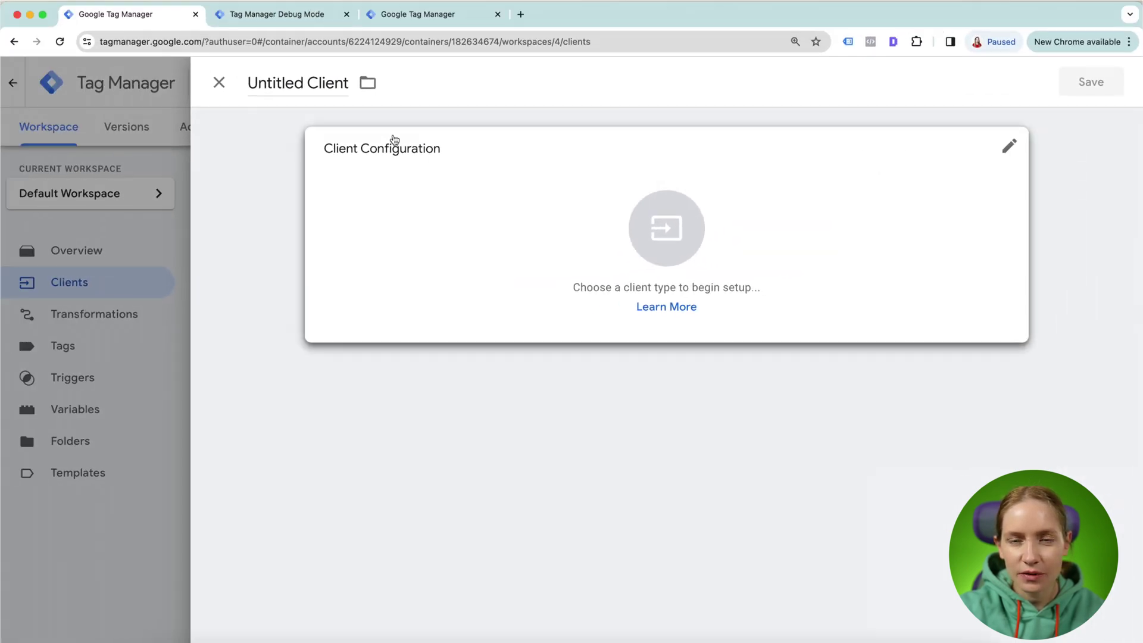
click(219, 83)
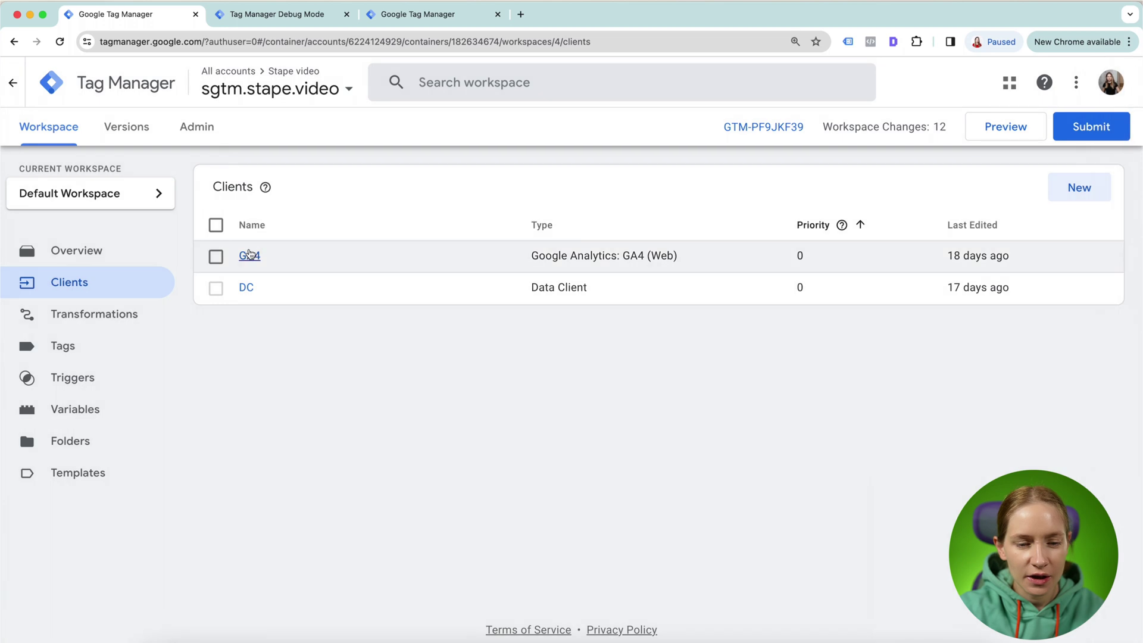
click(246, 287)
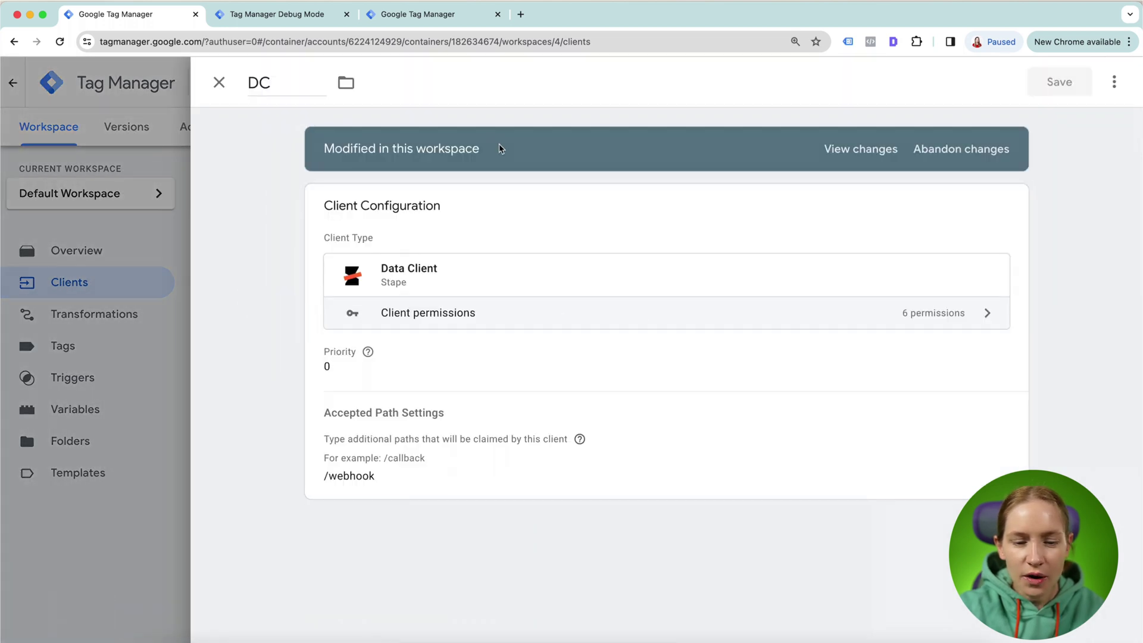
click(572, 228)
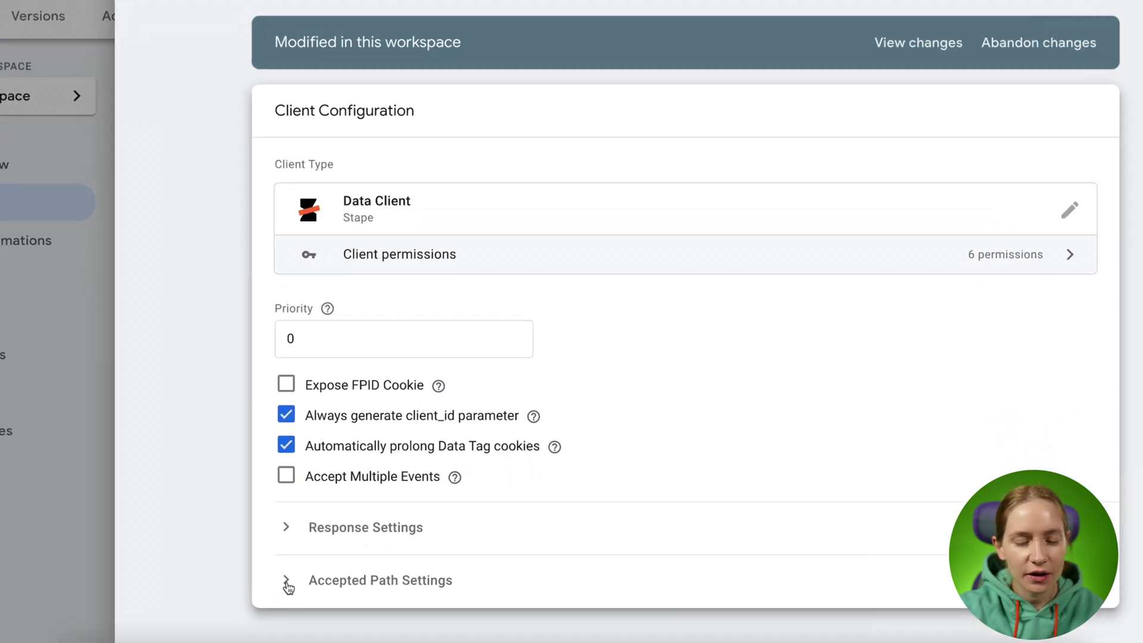
click(255, 572)
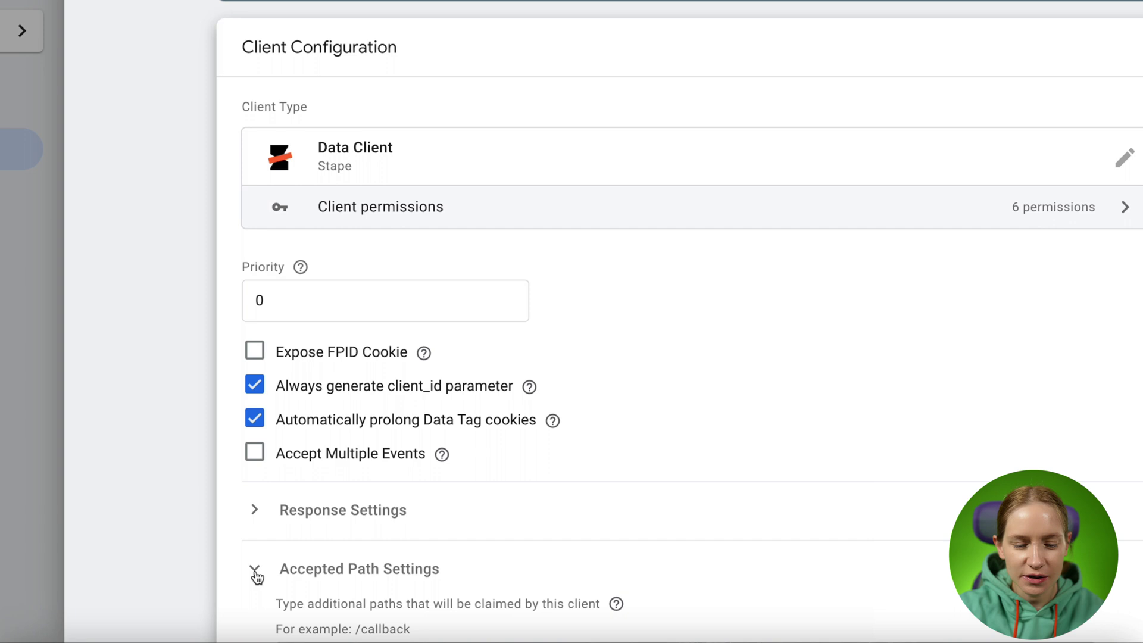
scroll(258, 578, down, 2)
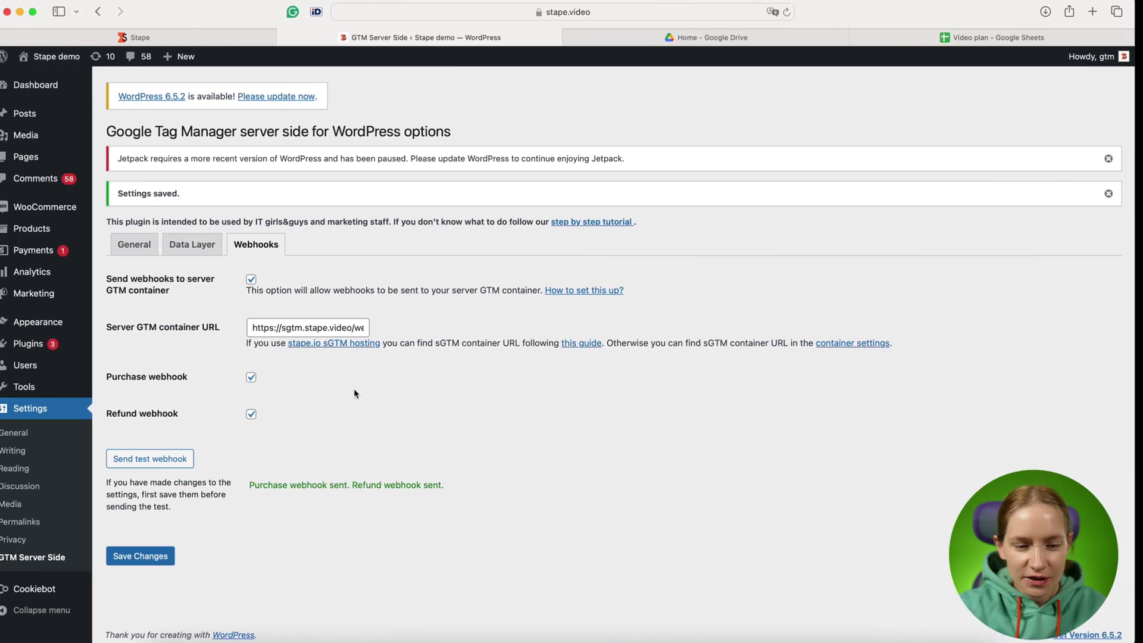
click(334, 327)
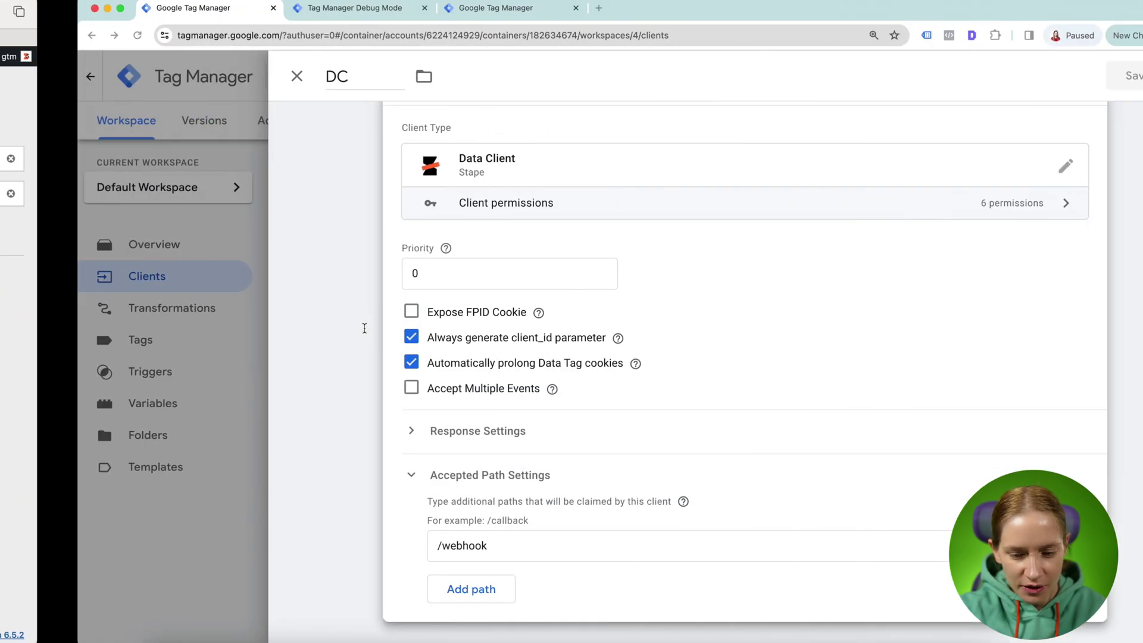
triple_click(519, 548)
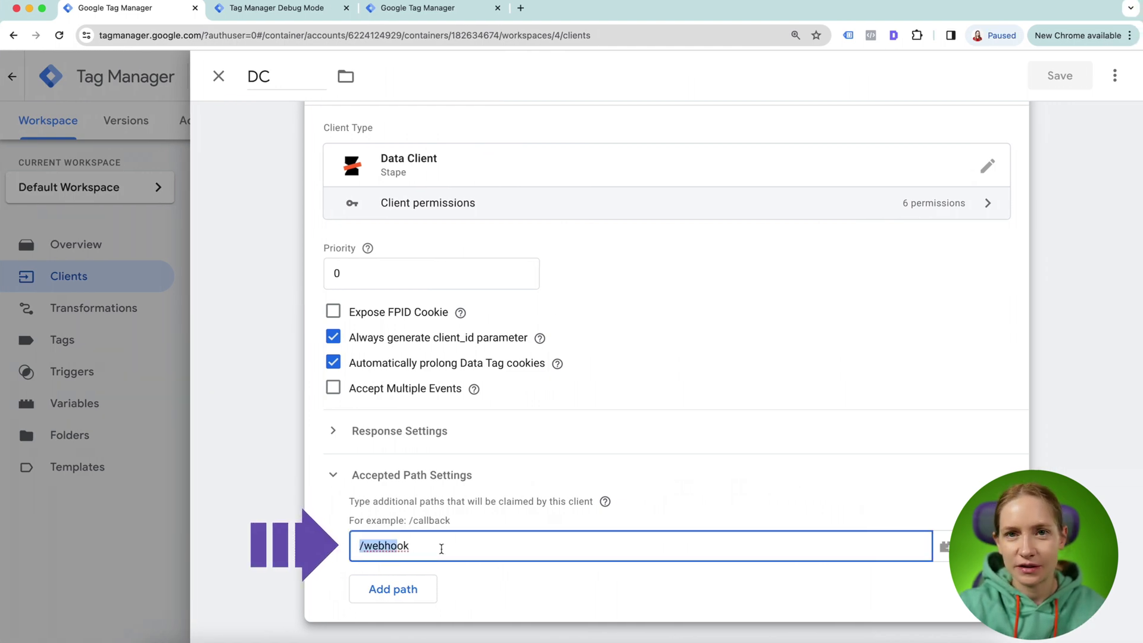
click(220, 88)
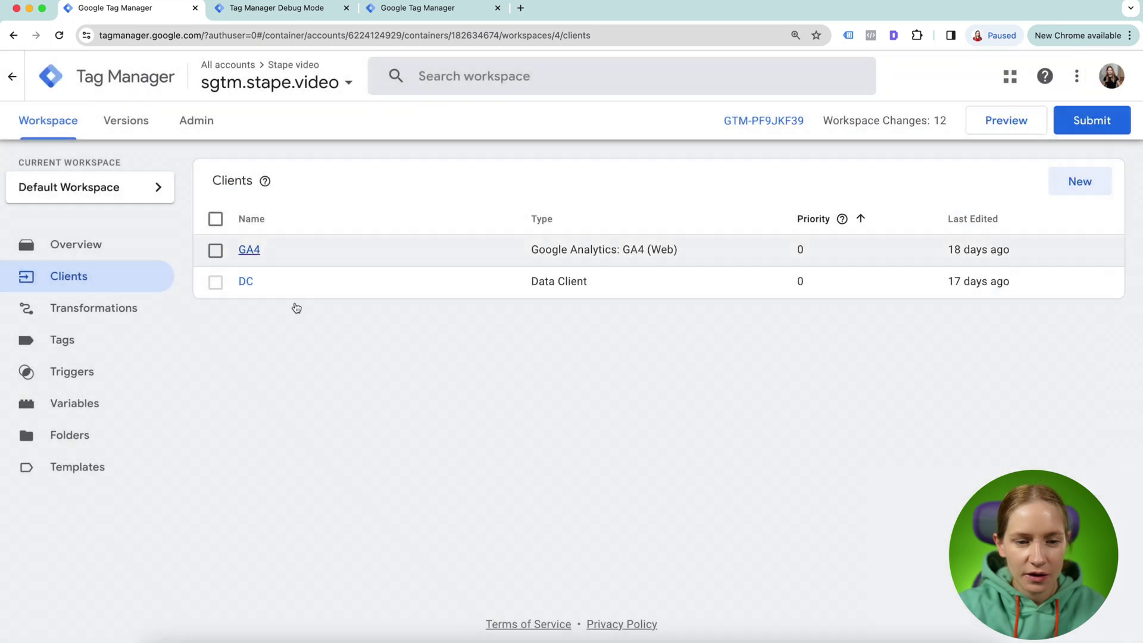
Start server preview mode and send the test webhooks again from WordPress
click(1001, 131)
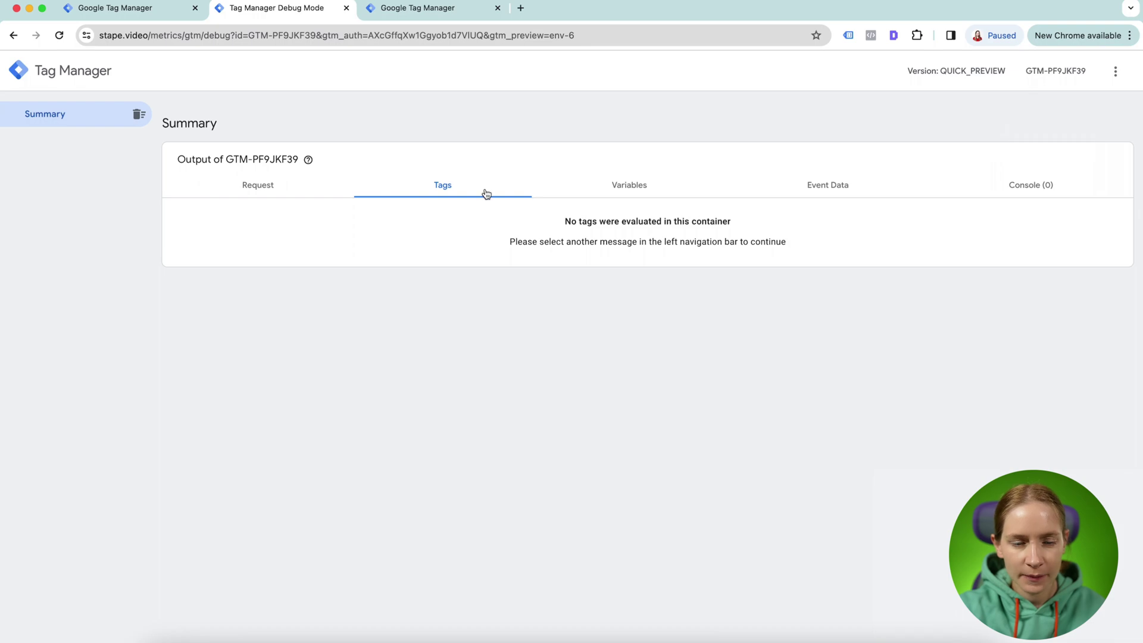
key(ctrl+Left)
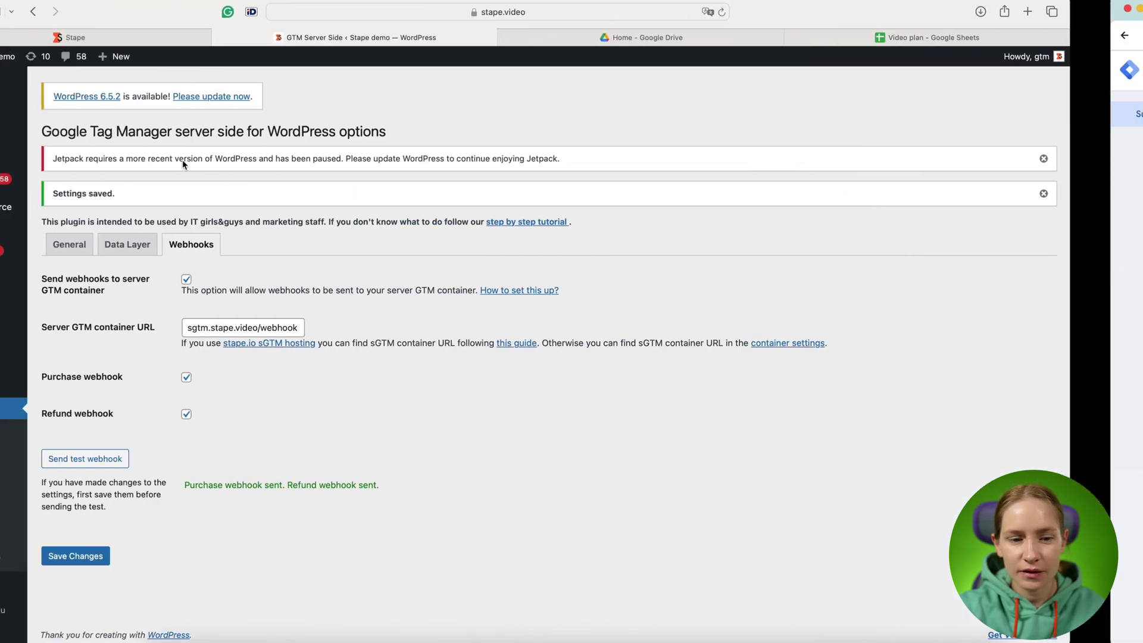
click(159, 463)
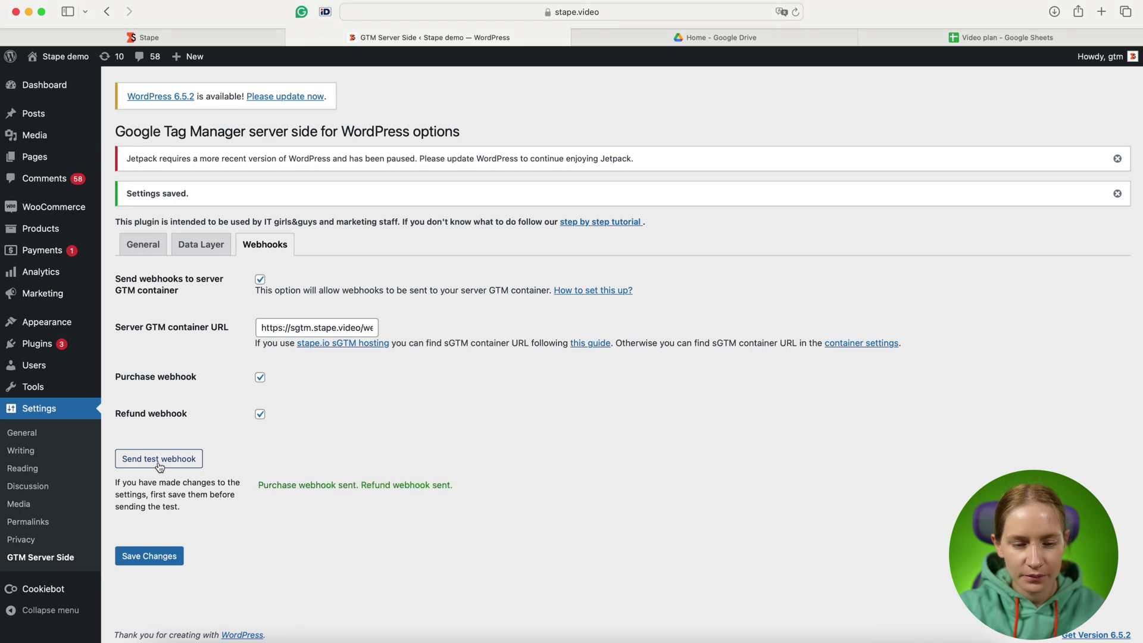
key(ctrl+Right)
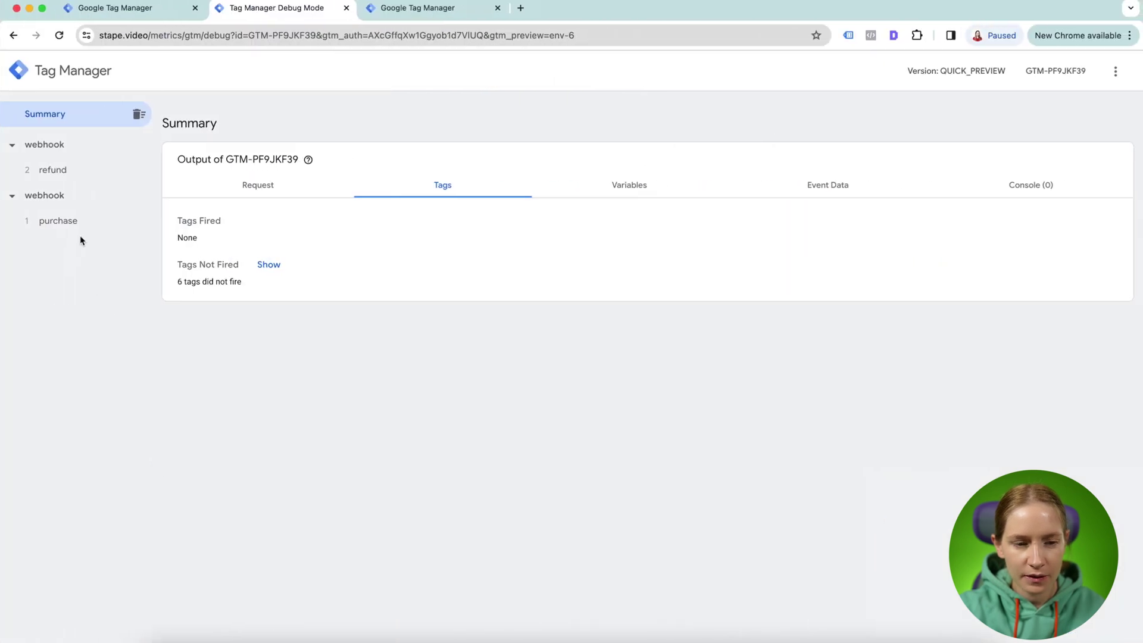
Inspect the purchase event's /webhook POST request and its DC Data Client details
click(74, 221)
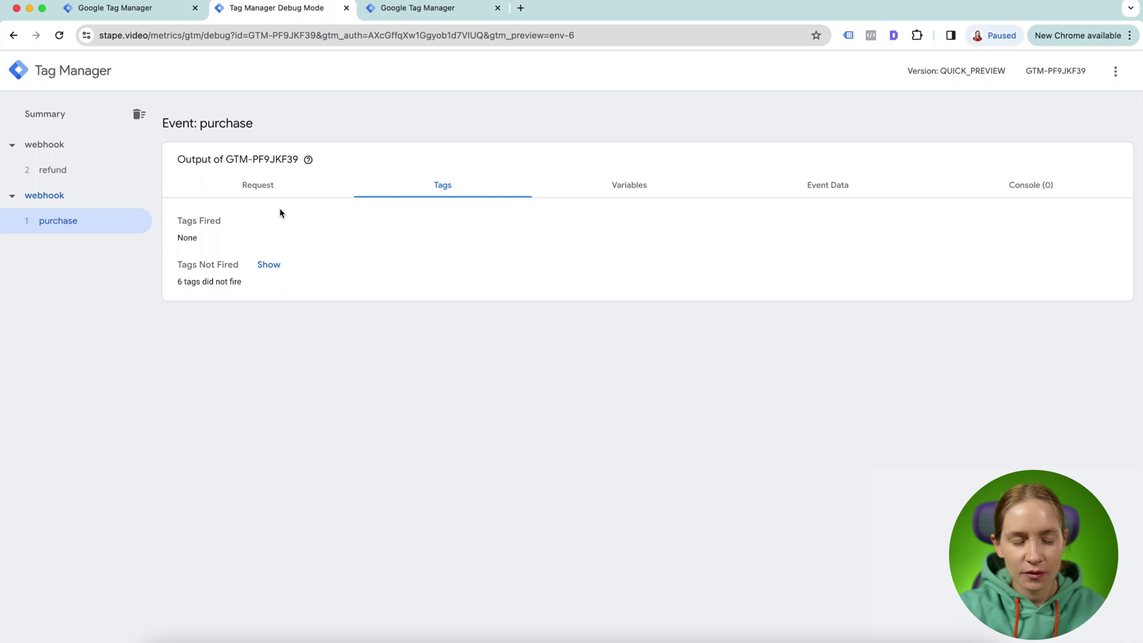
click(268, 195)
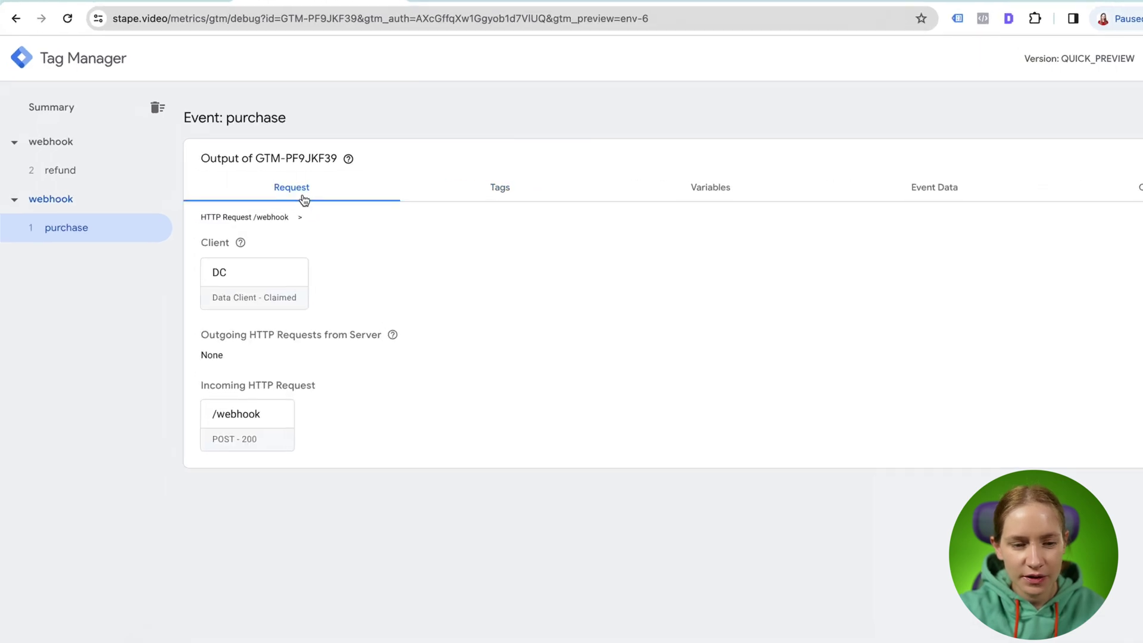
click(249, 411)
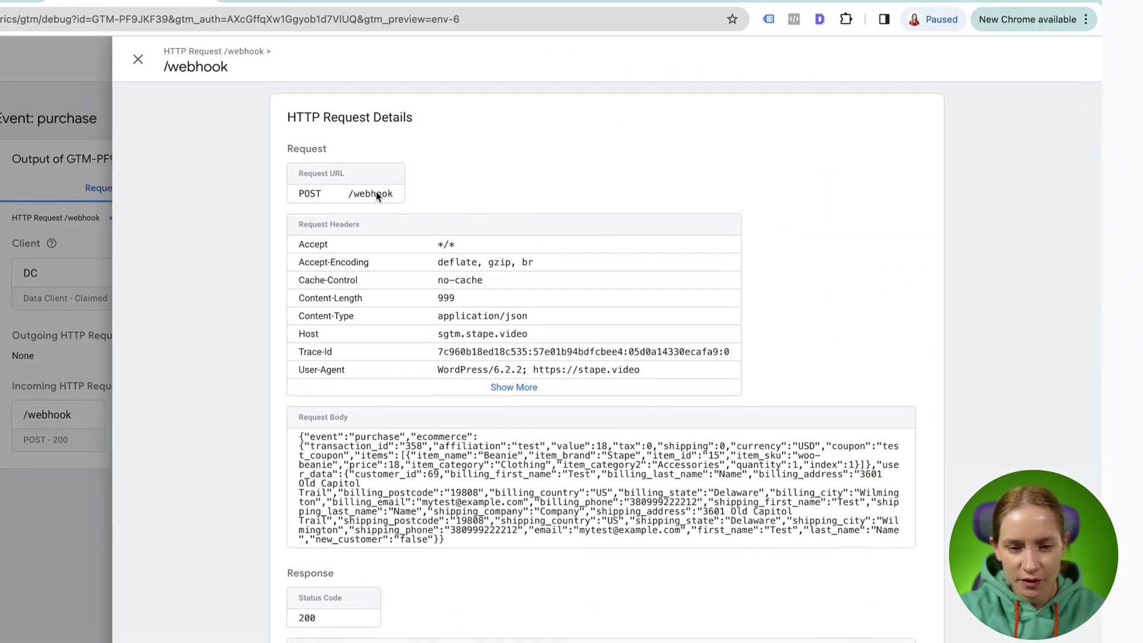
scroll(476, 458, down, 2)
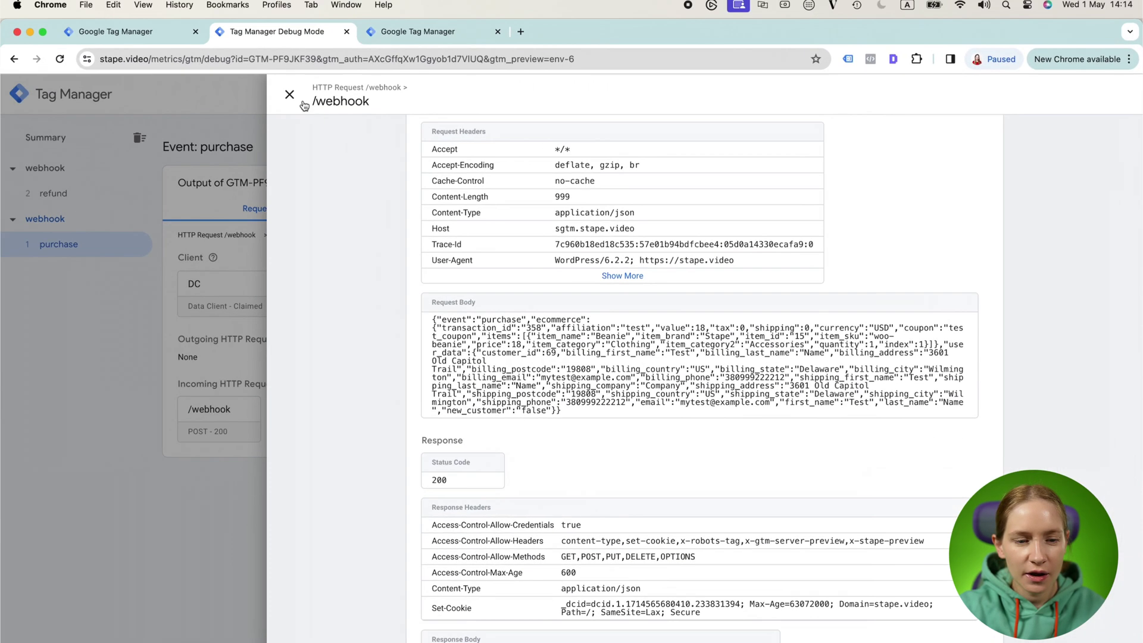
click(292, 94)
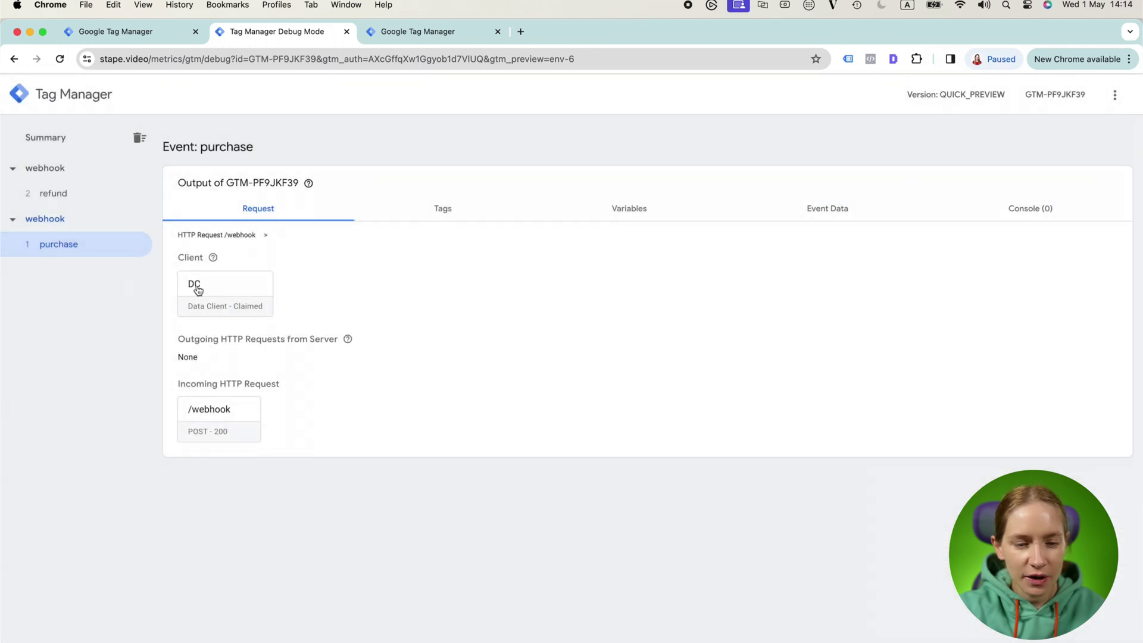
click(233, 293)
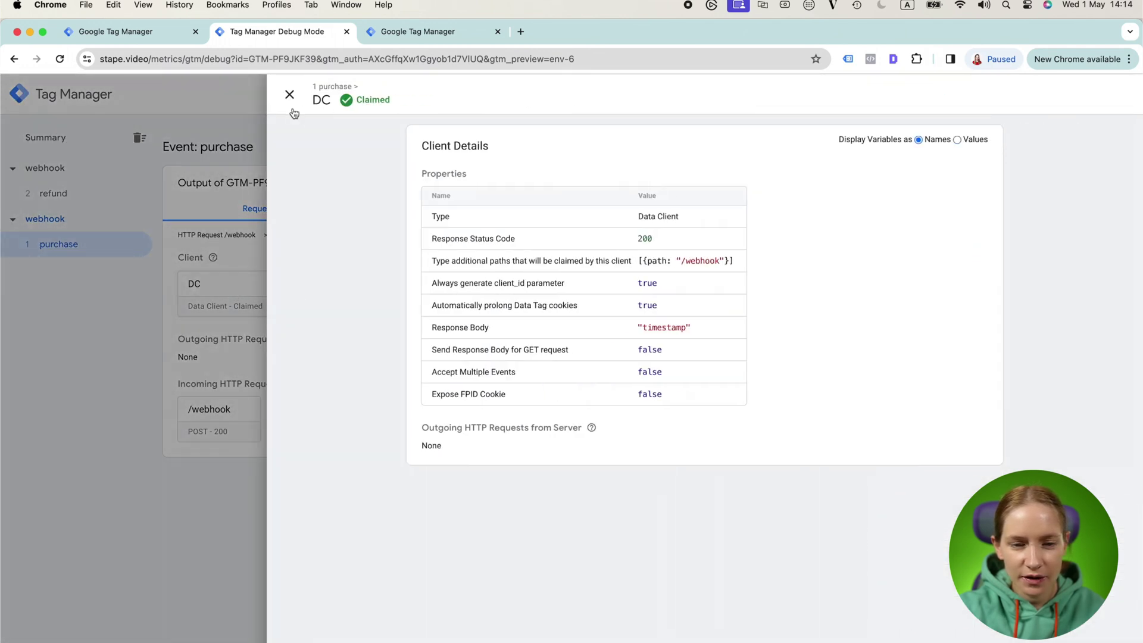
click(293, 94)
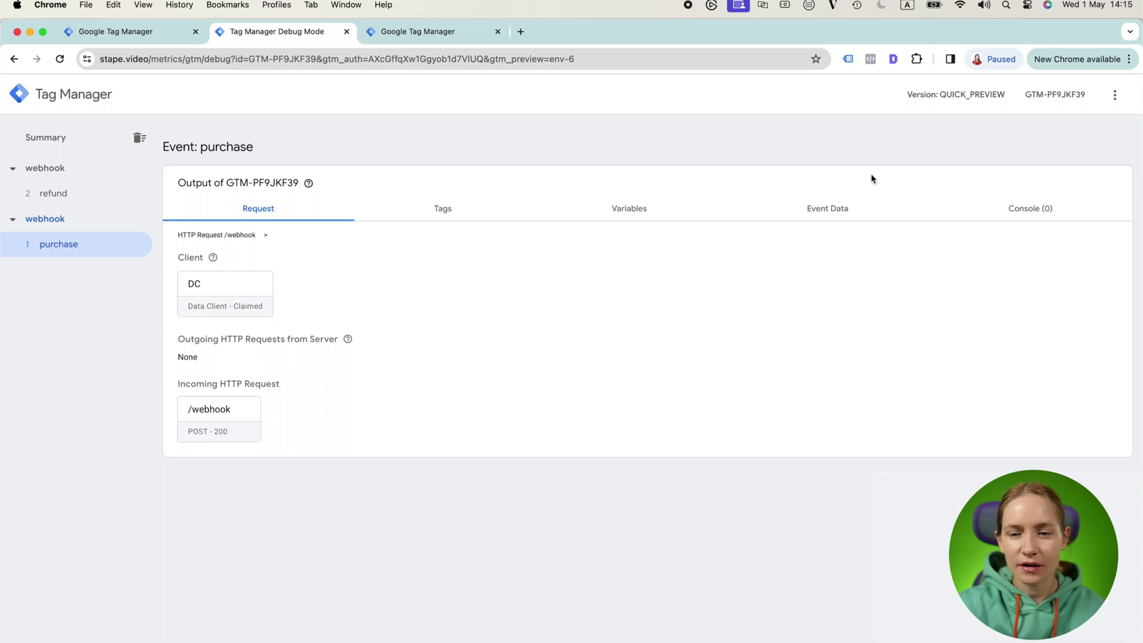
Scroll through the purchase event data, including the Beanie ecommerce item and user_data fields
click(836, 220)
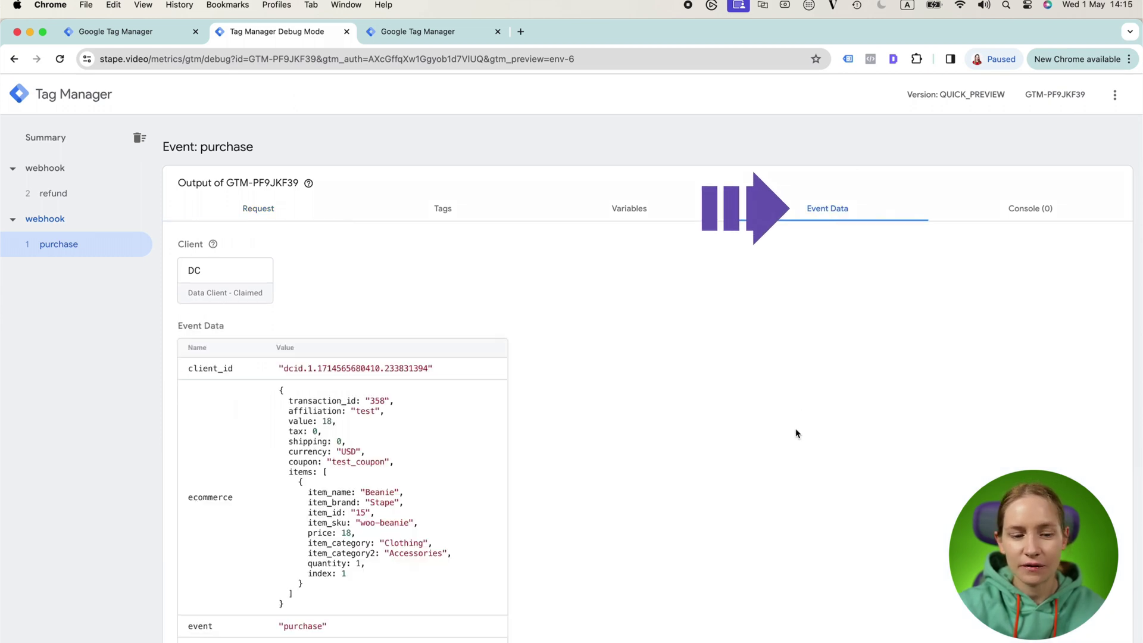
scroll(795, 427, down, 3)
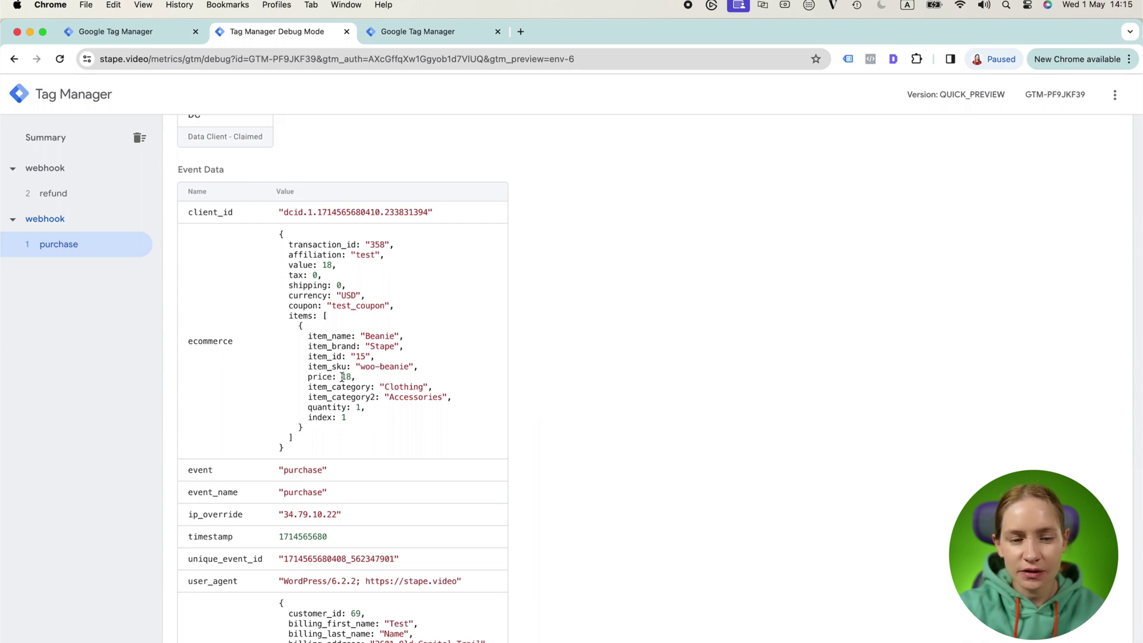
scroll(343, 377, up, 2)
scroll(356, 331, down, 3)
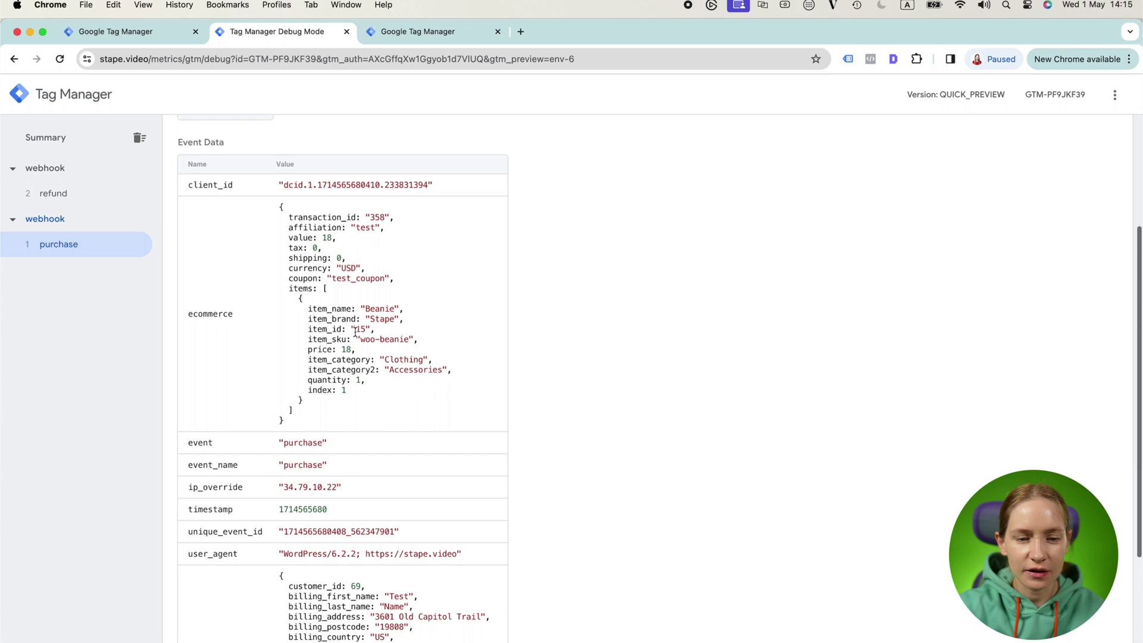
scroll(355, 331, down, 2)
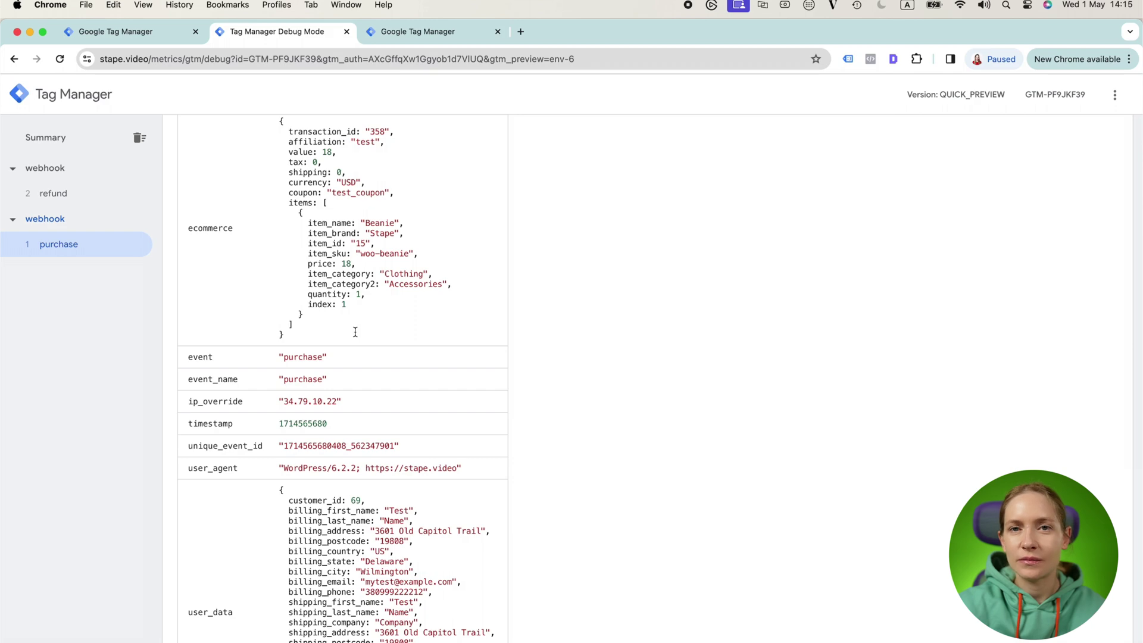
scroll(356, 377, down, 2)
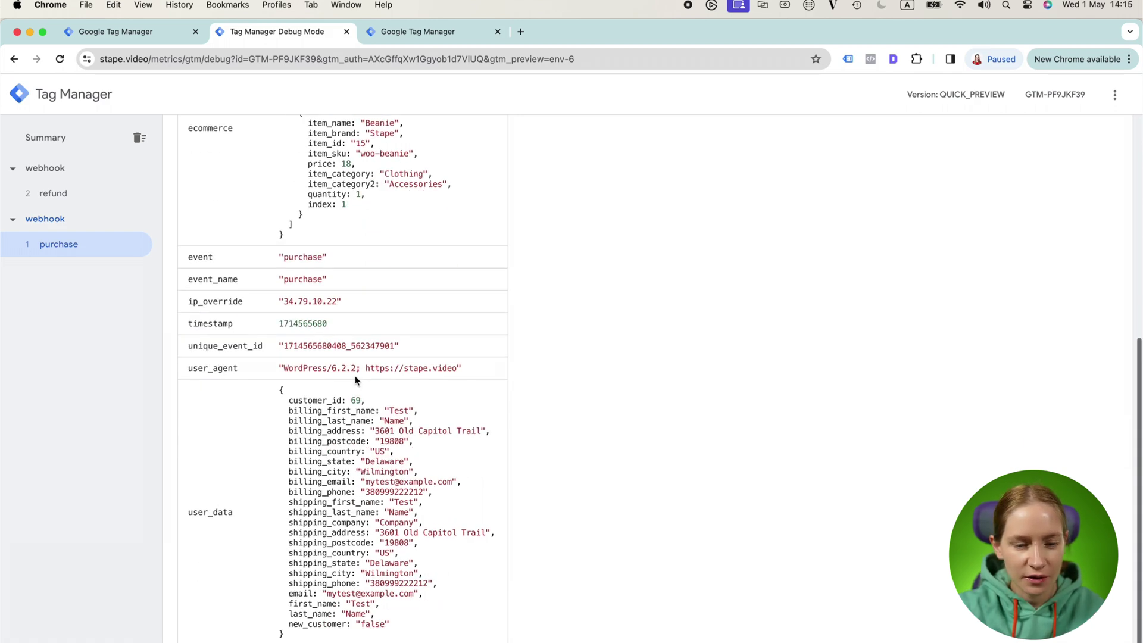
scroll(355, 379, up, 5)
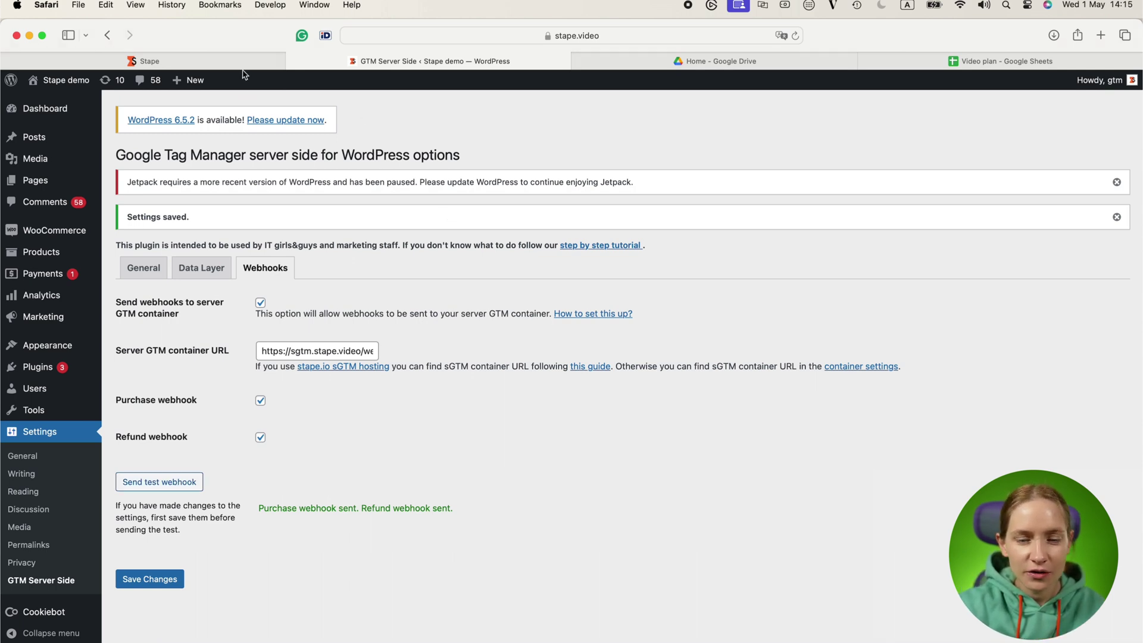
Switch off the sGTM Preview header config power-up on sgtm.stape.video and save
click(197, 61)
scroll(291, 346, down, 1)
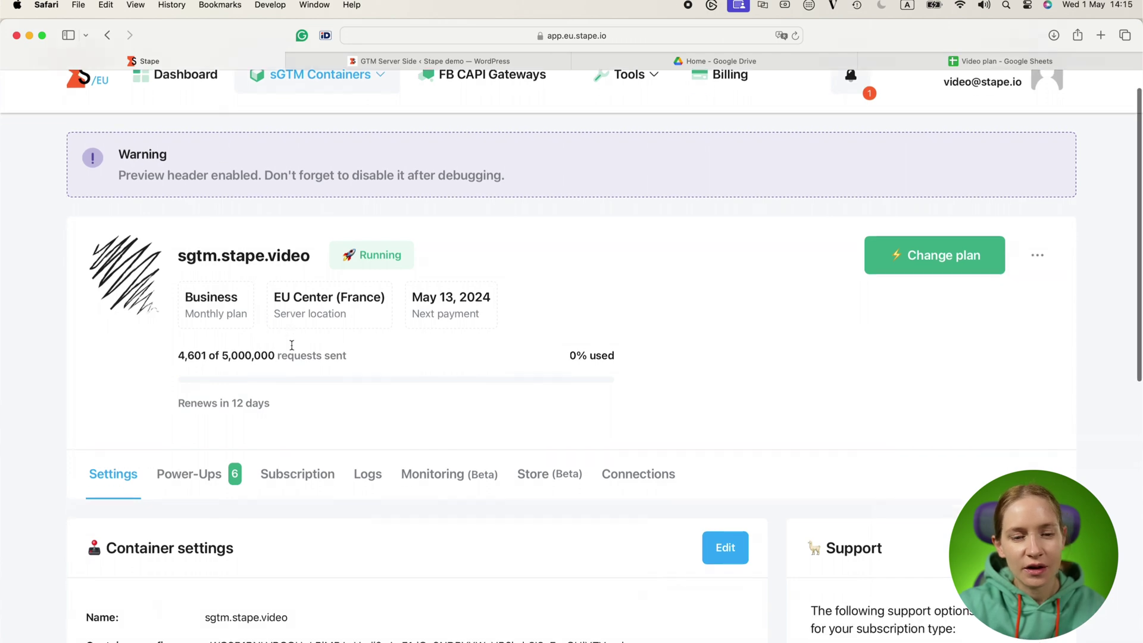
scroll(292, 349, down, 8)
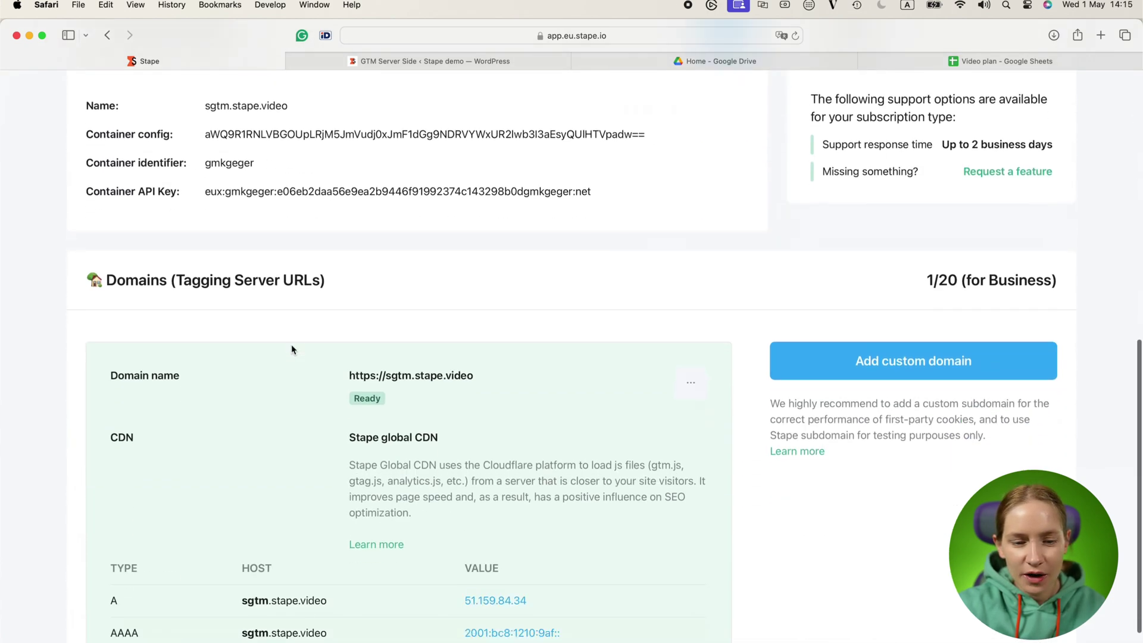
scroll(291, 349, up, 3)
click(216, 177)
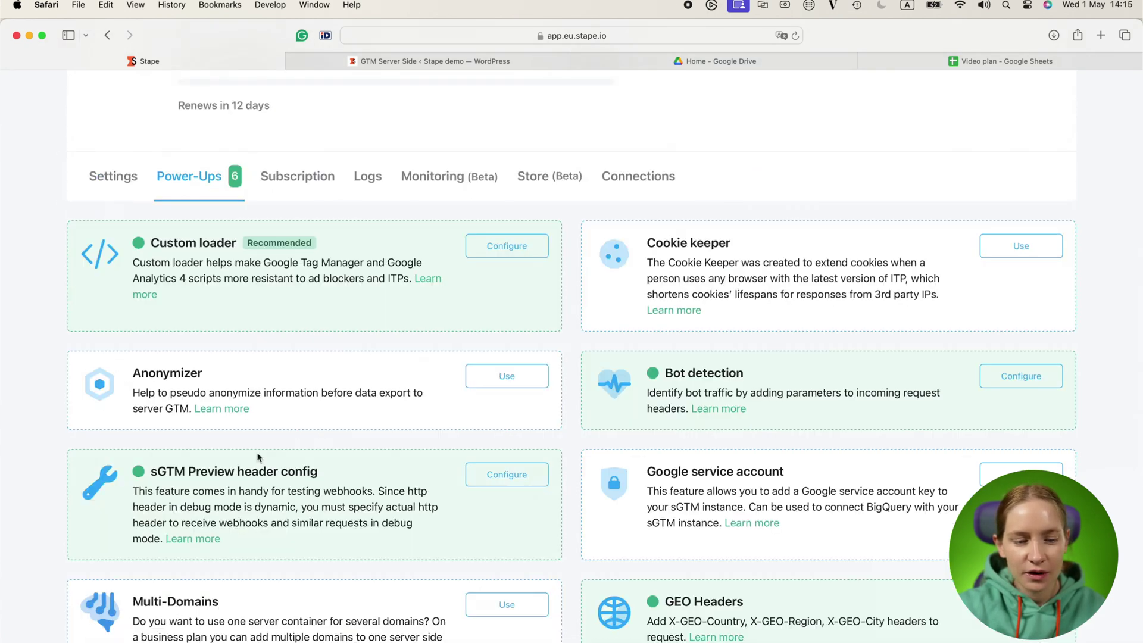
click(500, 475)
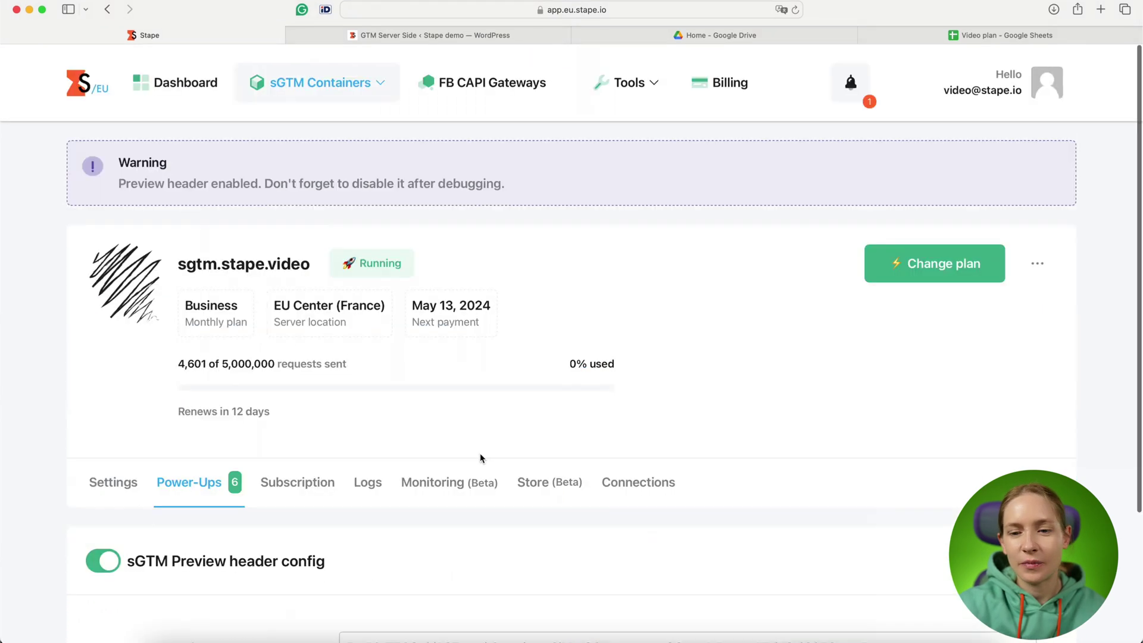
click(104, 560)
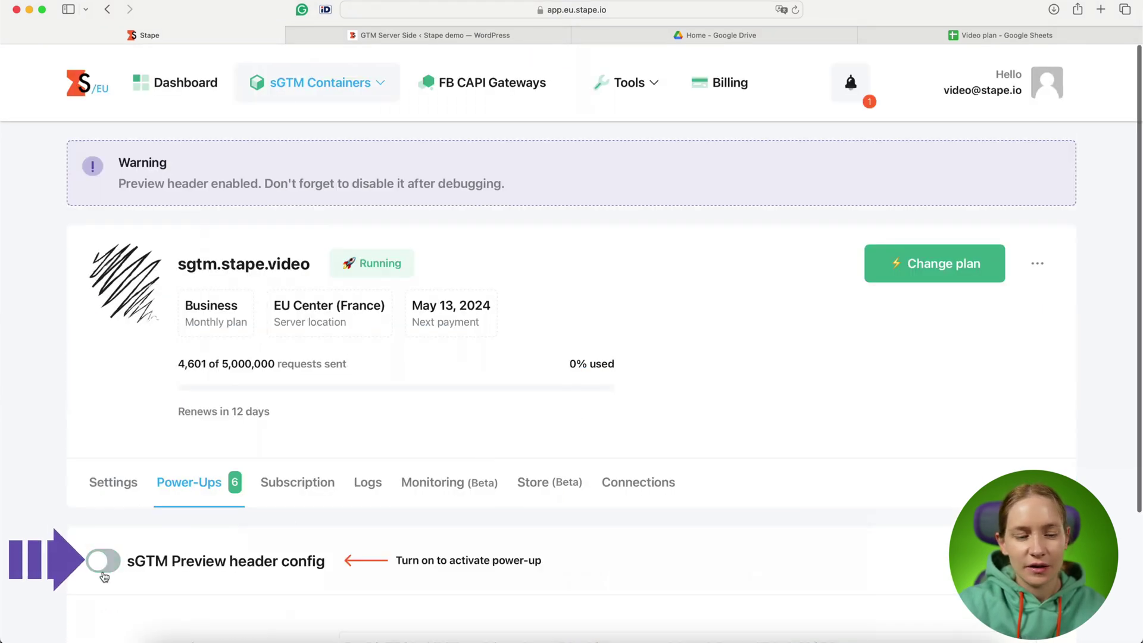
scroll(107, 561, down, 3)
click(964, 574)
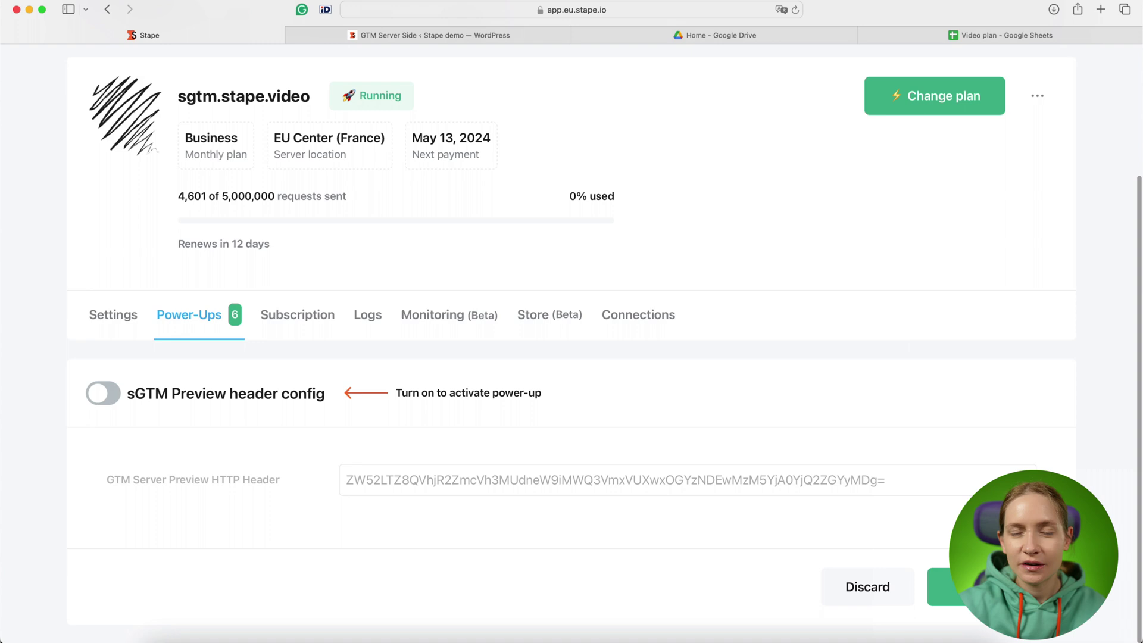